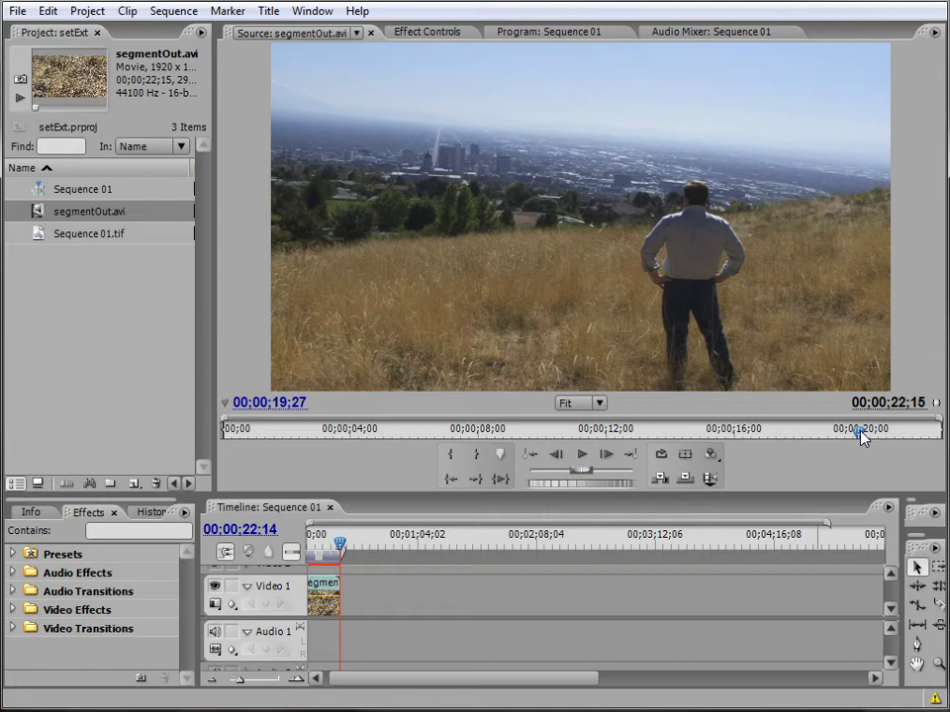
Step: Play segmentOut.avi from its start in the source monitor, stop playback, and park the playhead at 00;00;21;17
left_click_drag(859, 432, 240, 429)
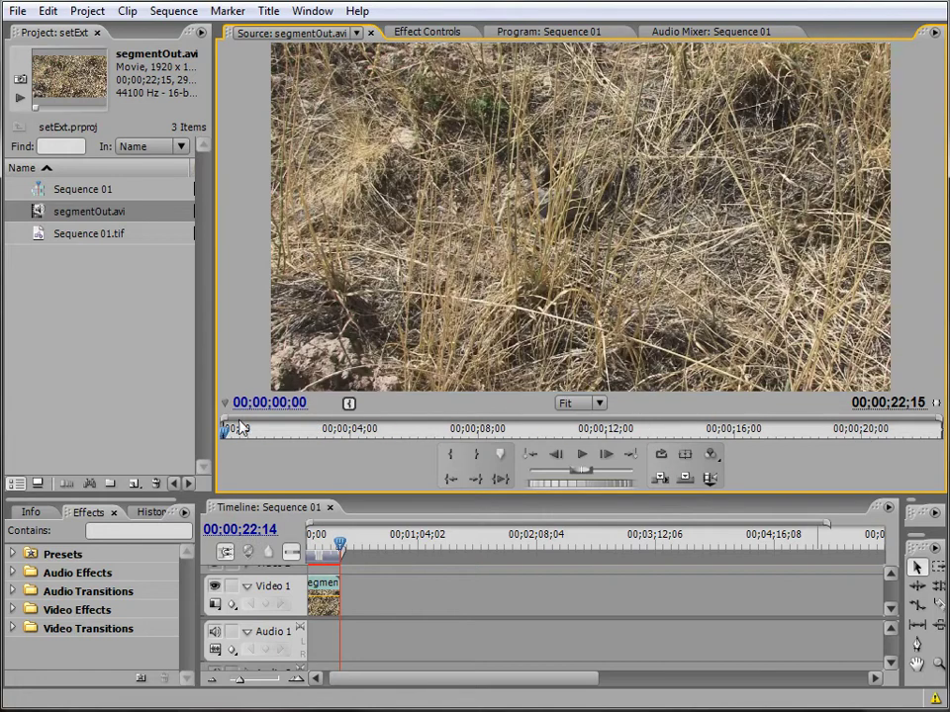
left_click(584, 455)
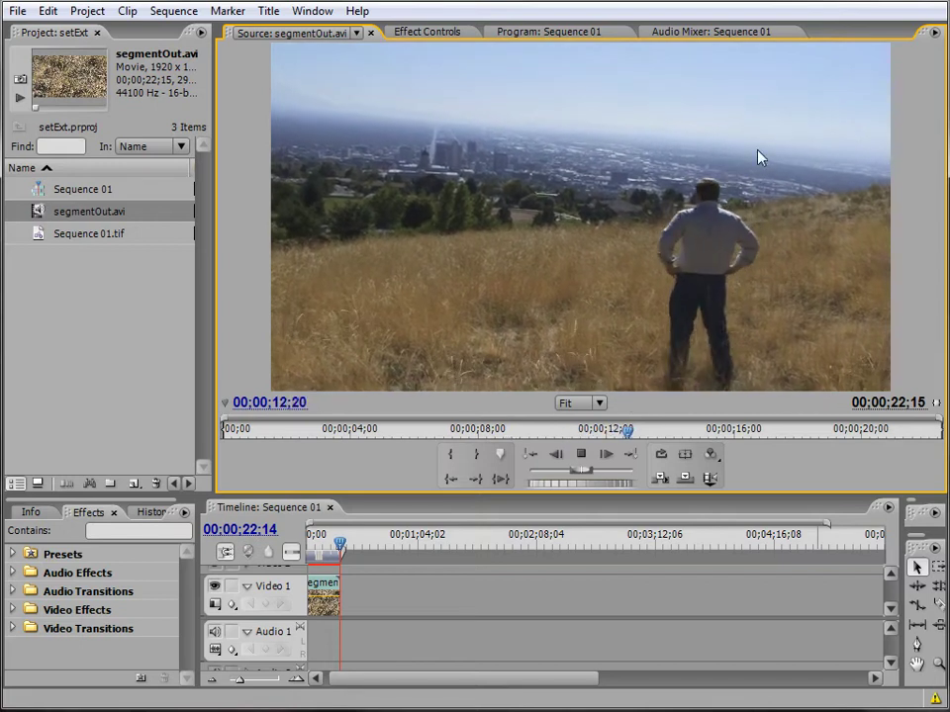
left_click(579, 453)
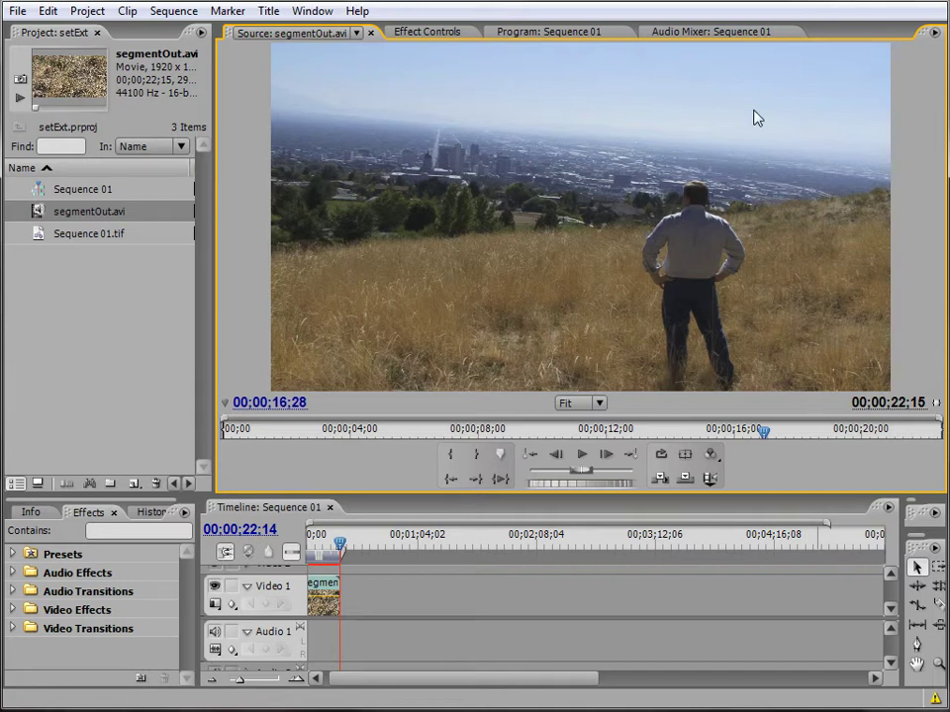
left_click_drag(763, 433, 911, 433)
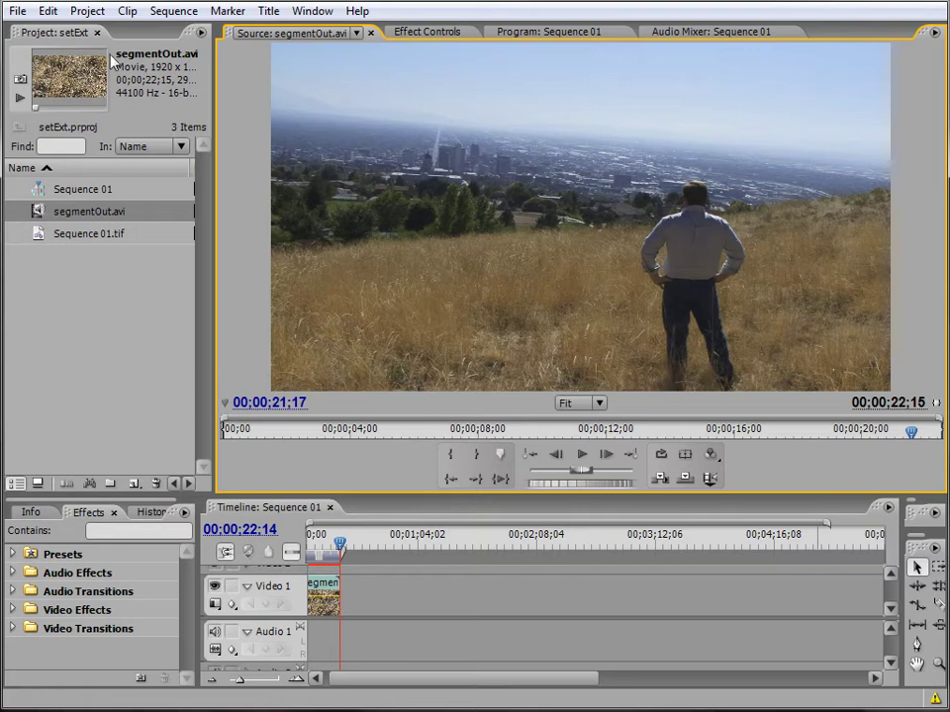
Step: Export the current source frame as a TIFF named singleframe.tif in the setExtention folder
left_click(19, 12)
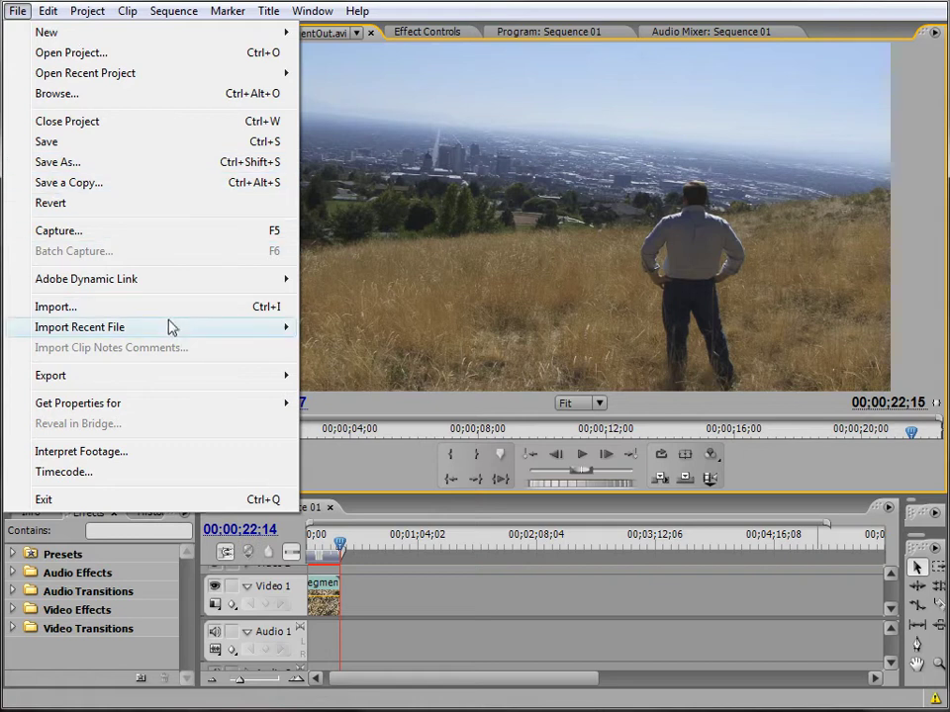
mouse_move(169, 381)
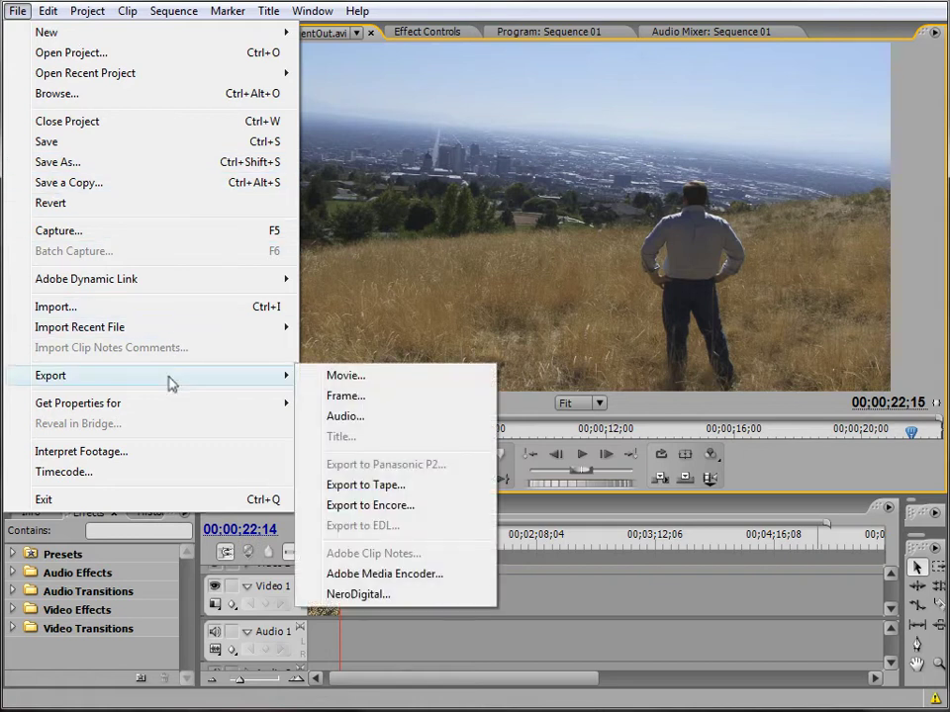
left_click(394, 400)
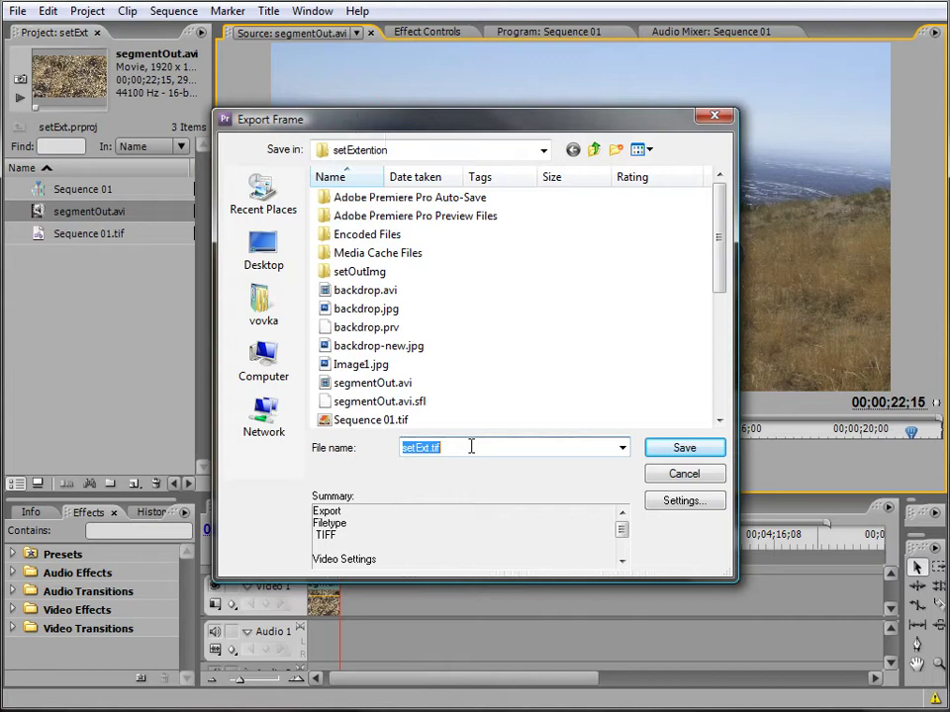
left_click(444, 448)
left_click(423, 448)
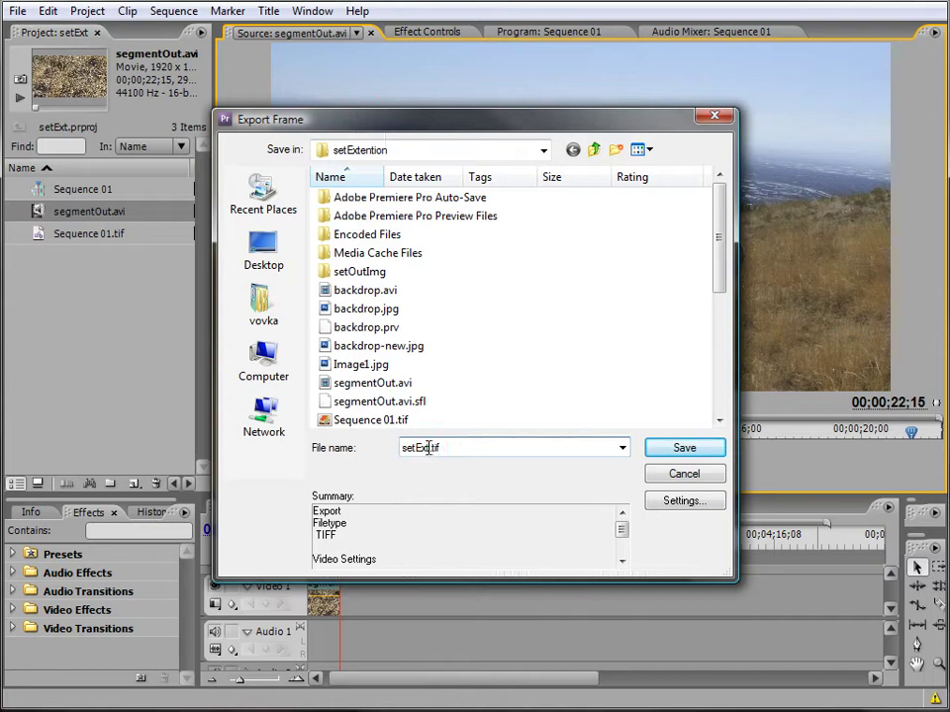
double_click(428, 448)
type("singleframe")
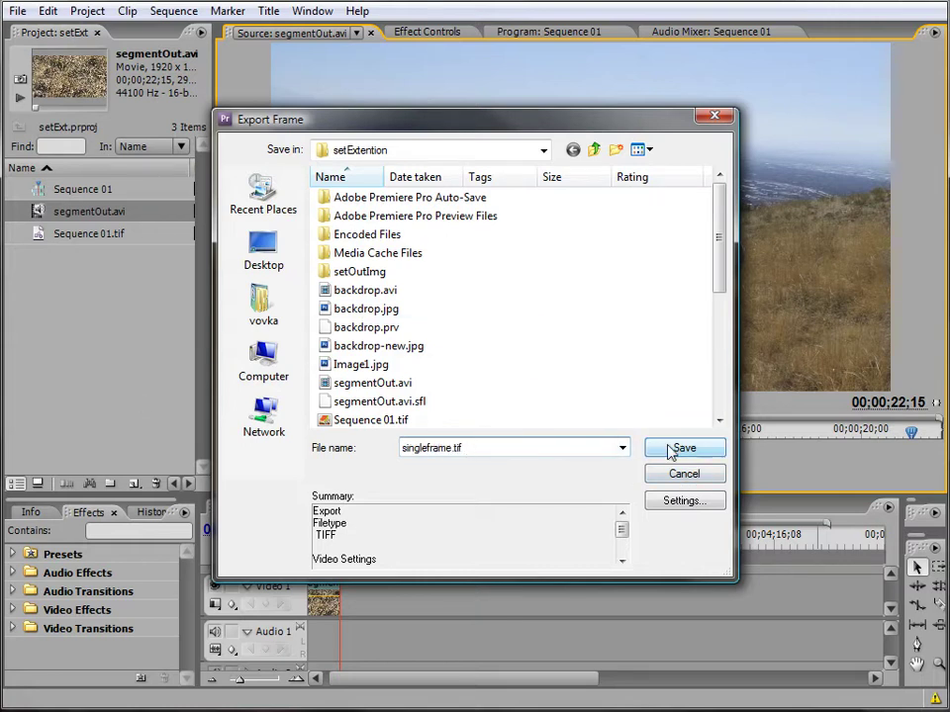
left_click(622, 448)
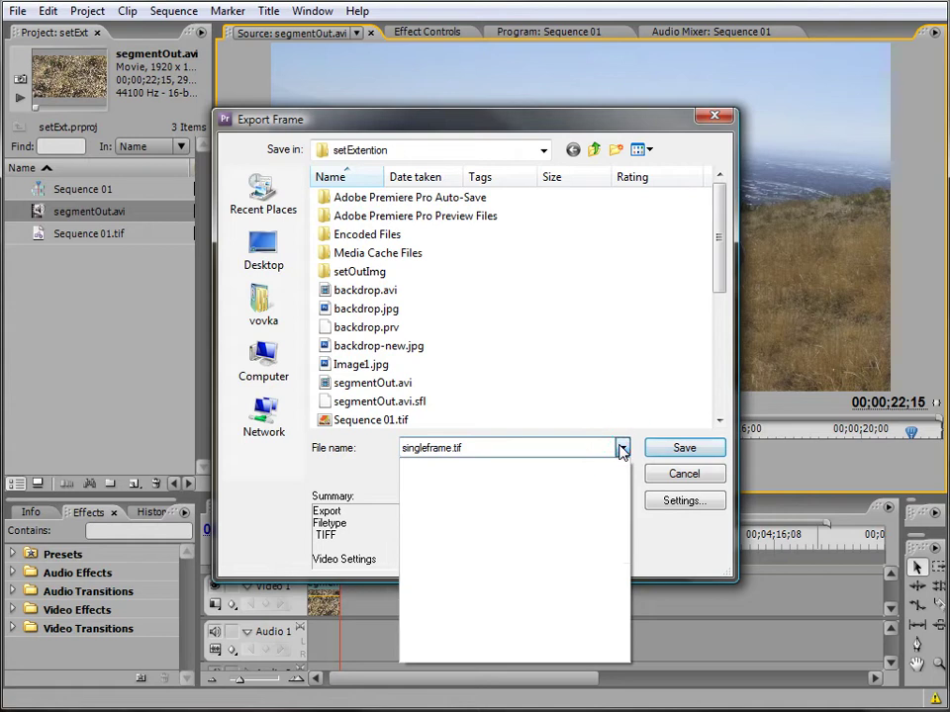
left_click(384, 464)
left_click(666, 450)
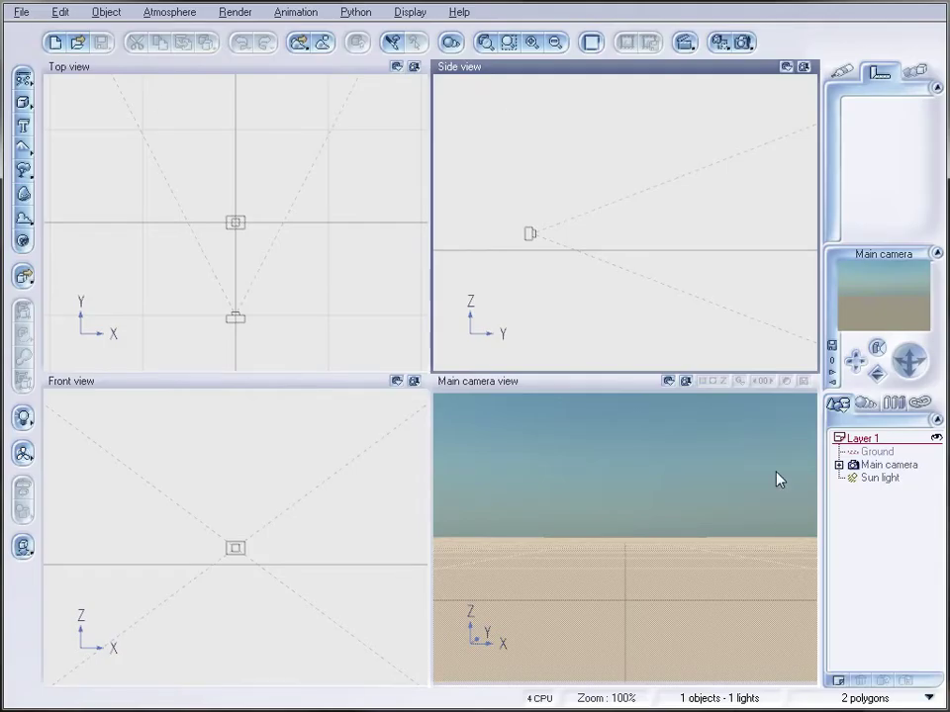
Step: Switch to Vue 6 xStream and open the advanced camera options of the Main camera
left_click(838, 464)
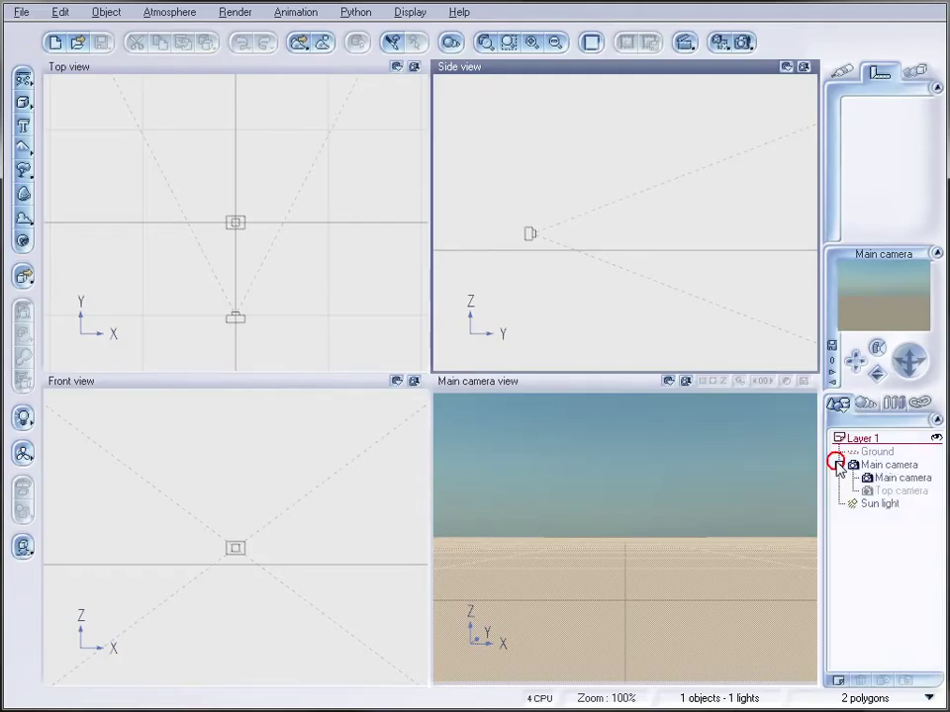
left_click(903, 480)
right_click(906, 480)
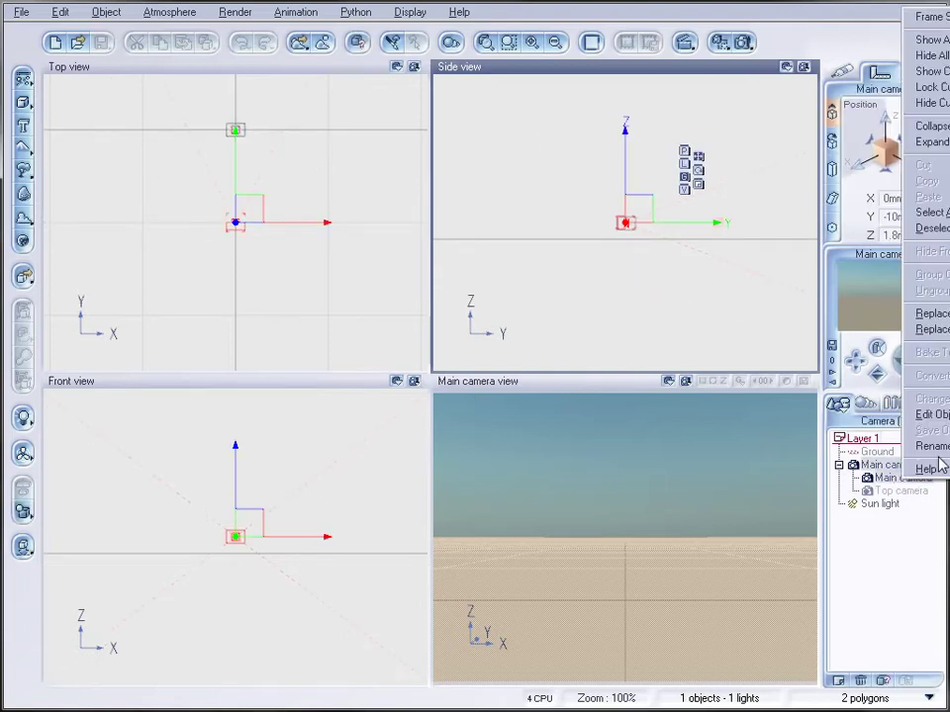
left_click(930, 415)
left_click(462, 116)
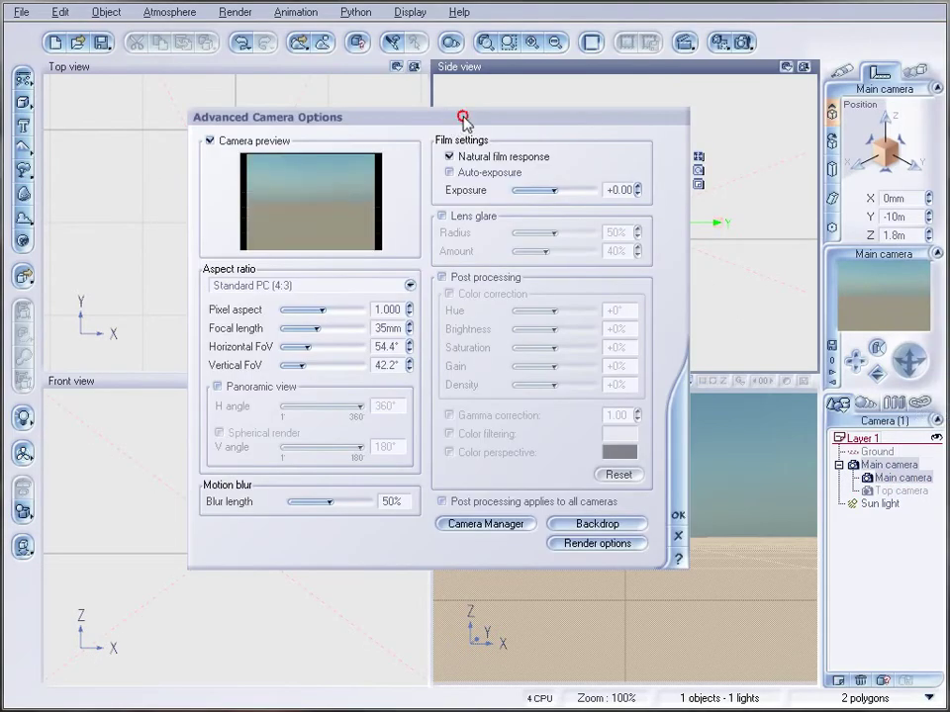
left_click_drag(462, 116, 484, 144)
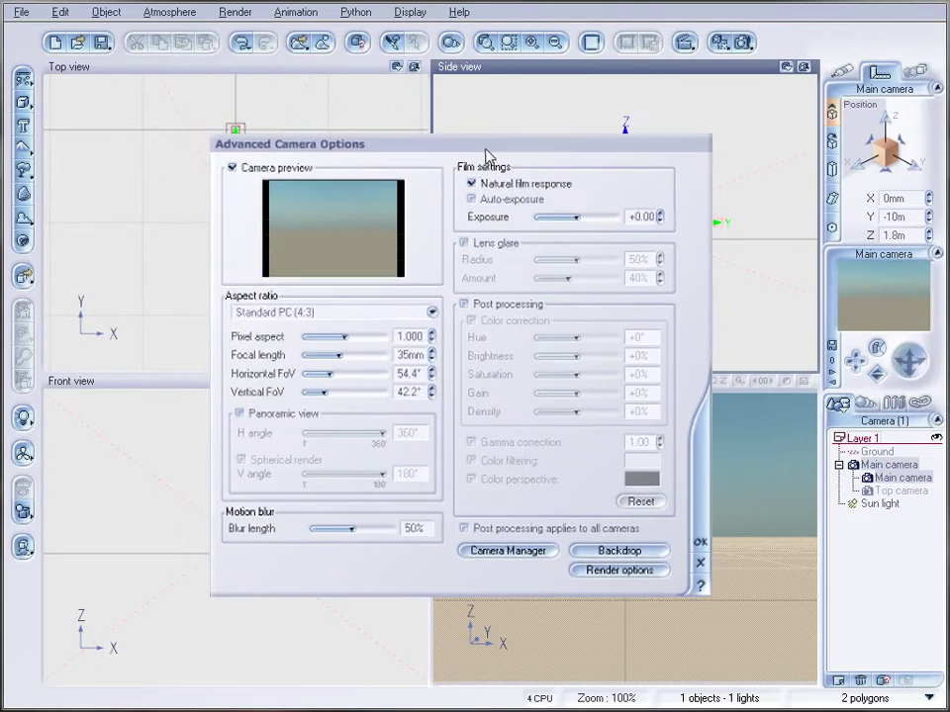
Step: Enable the camera backdrop, load singleframe.tif from the setExtention folder as its picture, and apply the camera options
left_click(620, 551)
left_click_drag(401, 230, 428, 247)
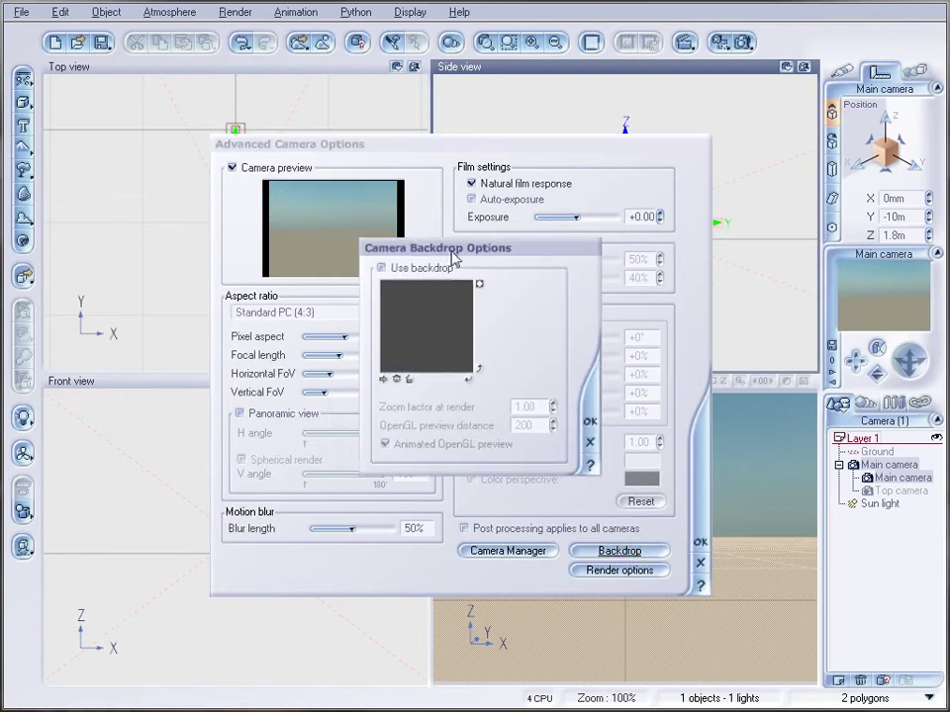
left_click(381, 269)
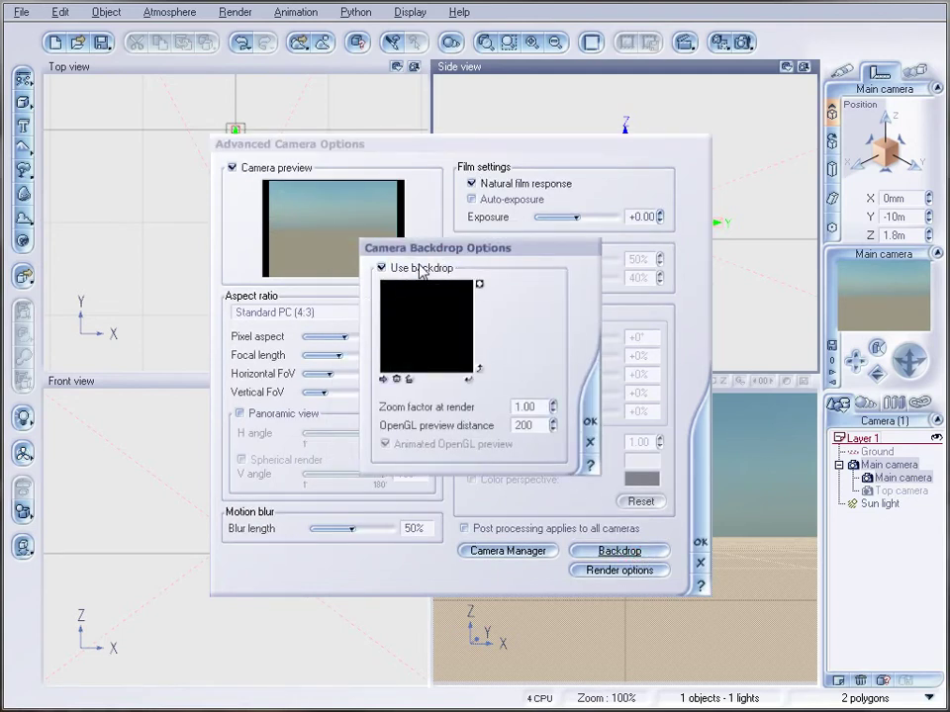
left_click(383, 380)
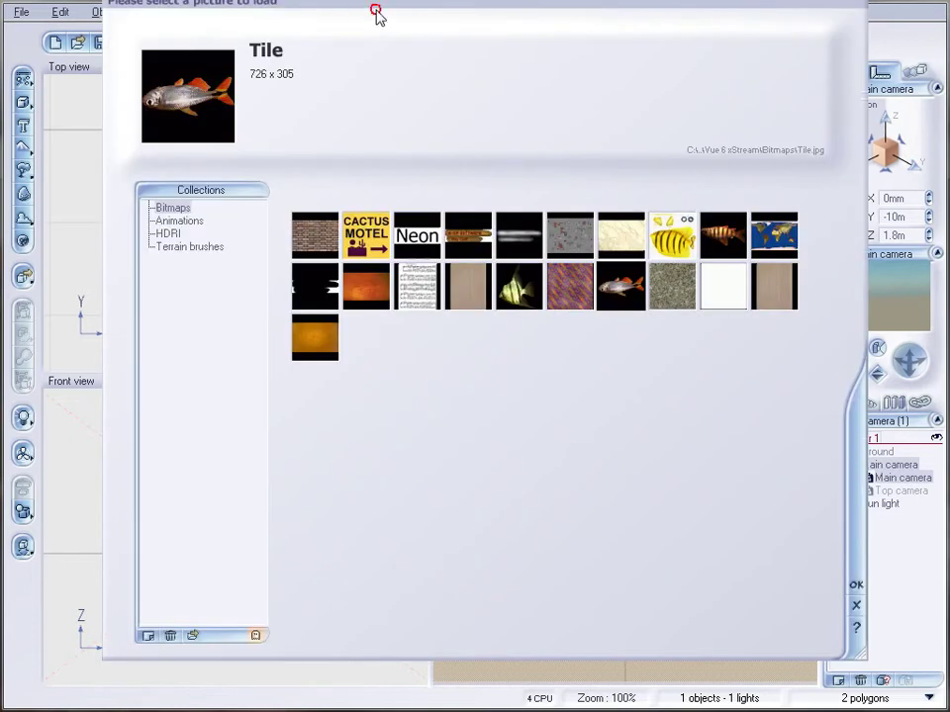
left_click_drag(376, 12, 358, 35)
left_click(525, 341)
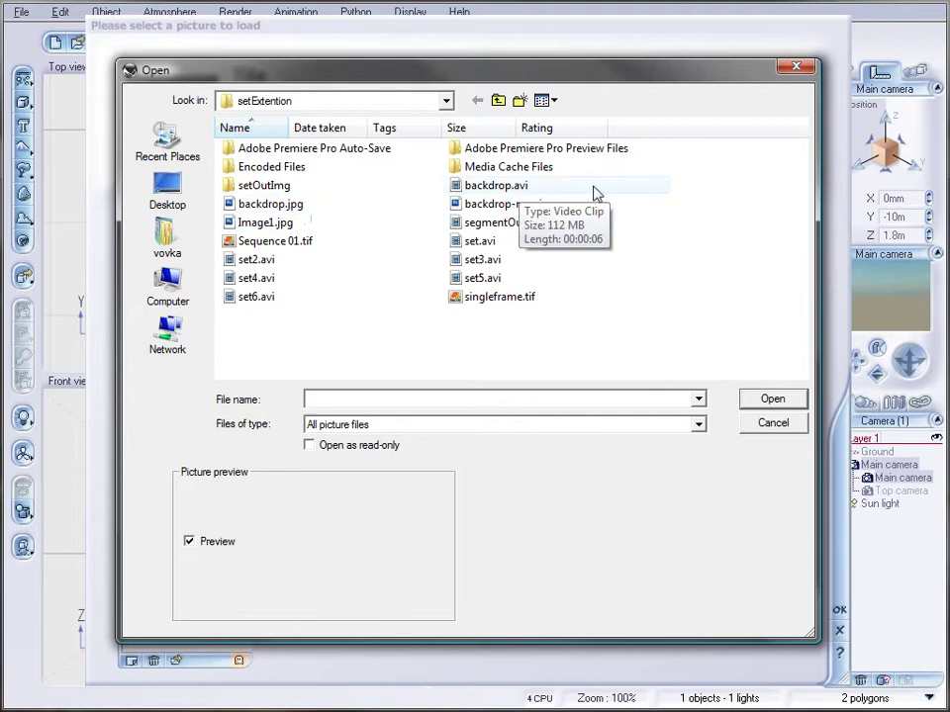
left_click(515, 302)
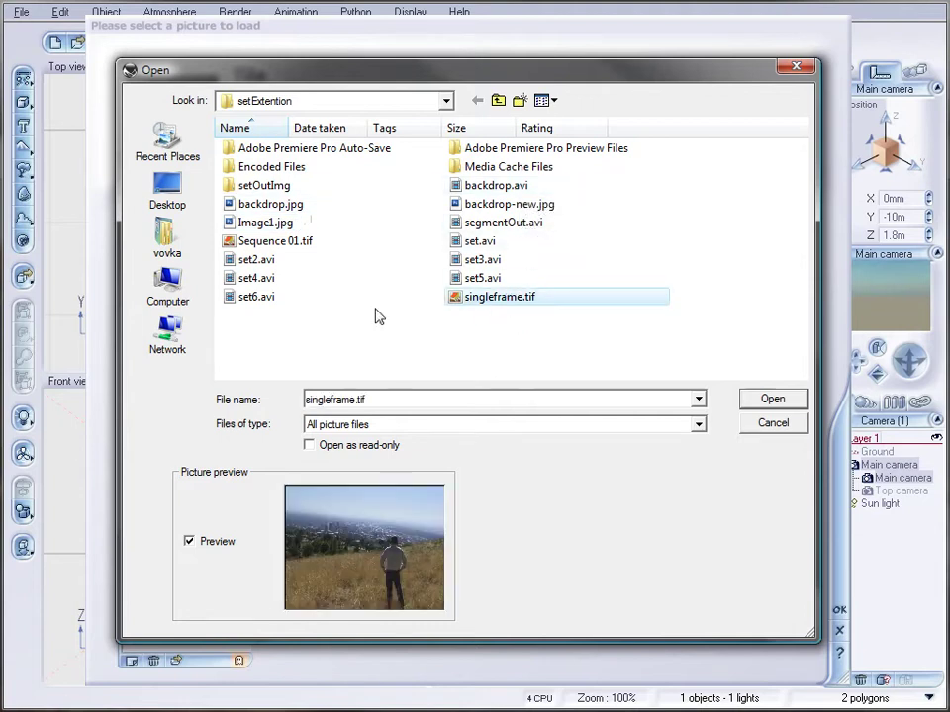
left_click(771, 399)
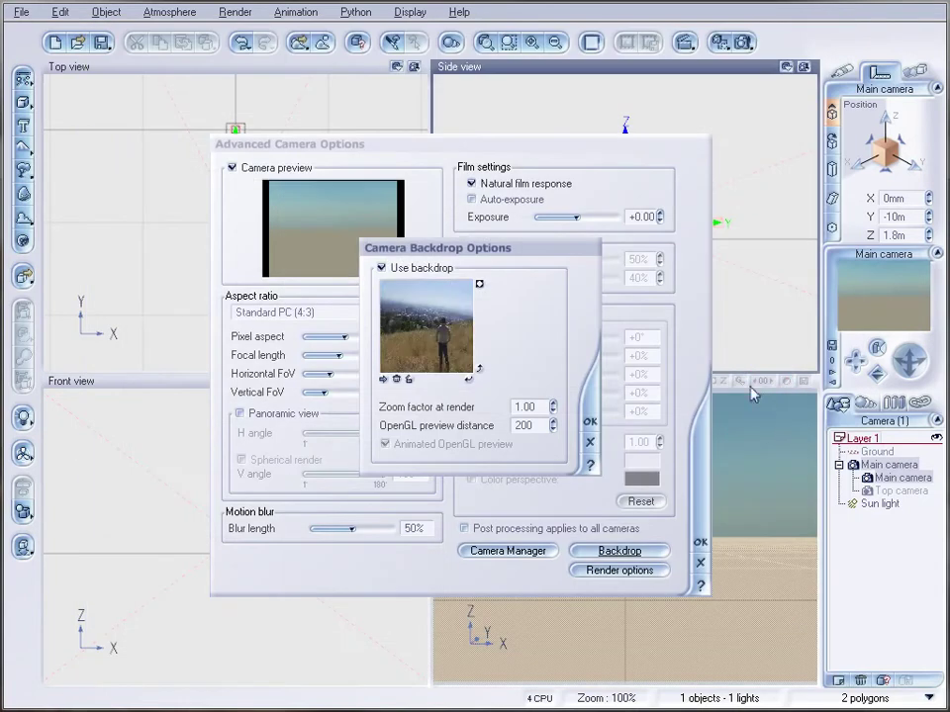
left_click(589, 422)
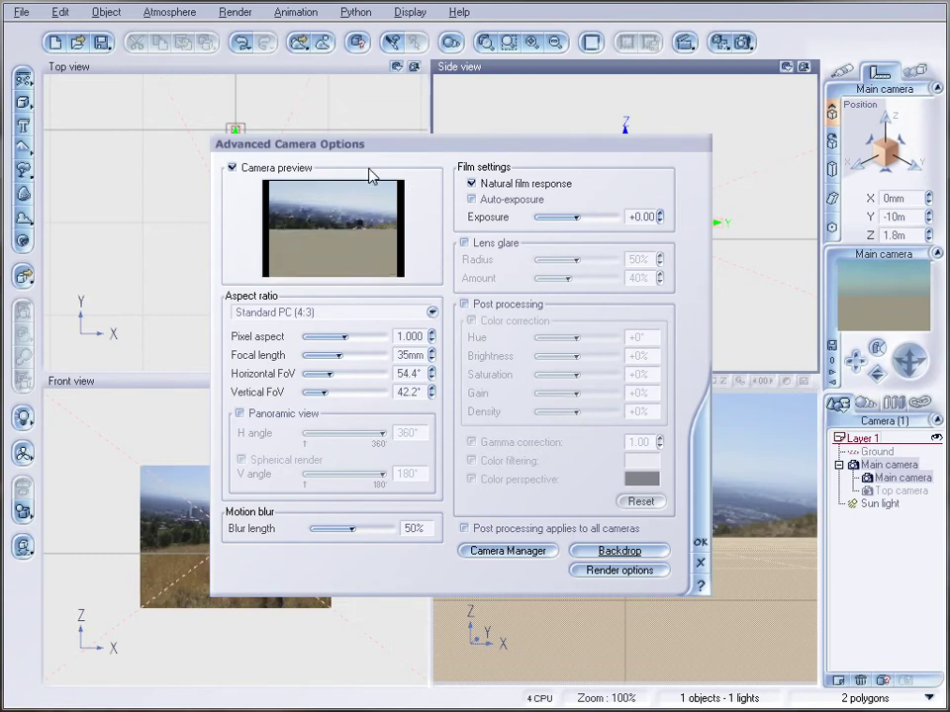
left_click(698, 542)
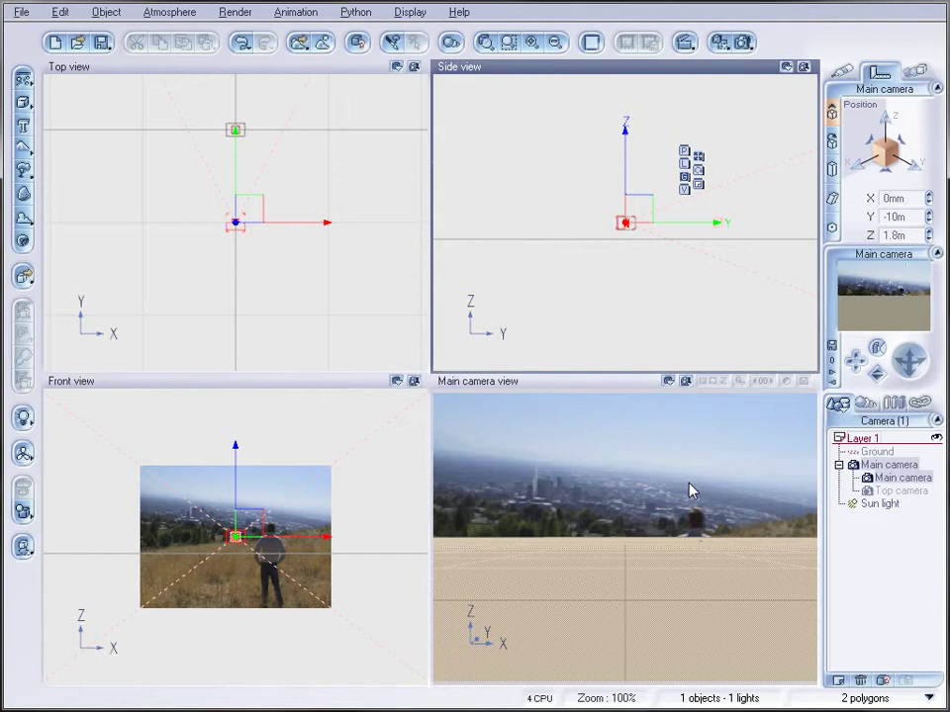
Step: Rotate the Main camera slightly so the ground's horizon sits lower against the backdrop picture
left_click_drag(725, 239, 653, 260)
scroll(653, 256, "down", 4)
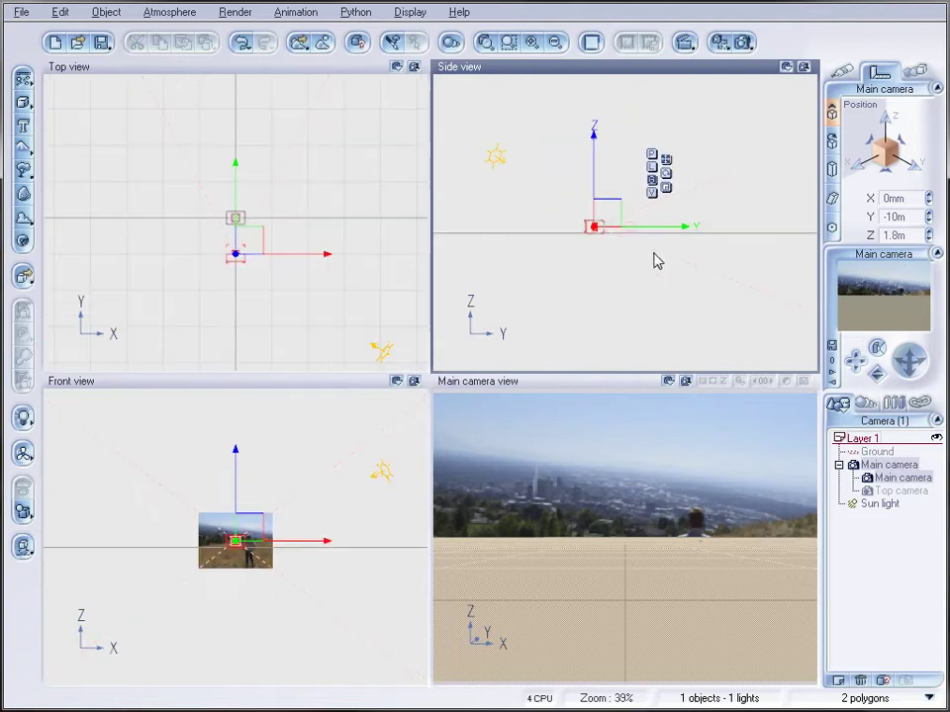
left_click(896, 465)
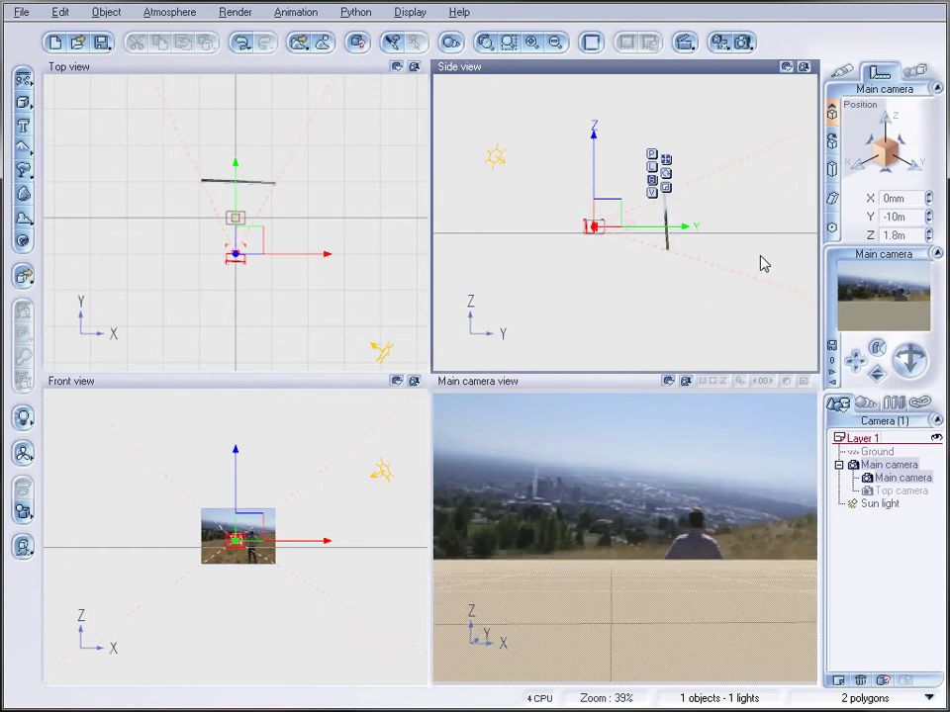
left_click_drag(763, 265, 753, 340)
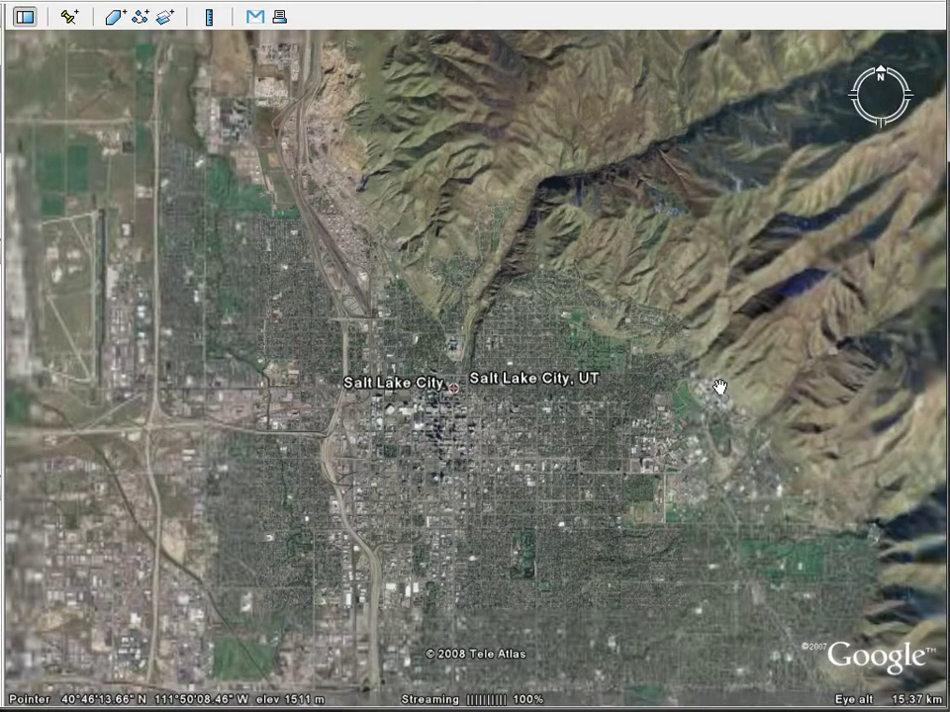
Step: Switch to Google Earth and examine the grassy hillside beside the curved road in the neighbourhood north of downtown Salt Lake City
left_click_drag(458, 297, 445, 318)
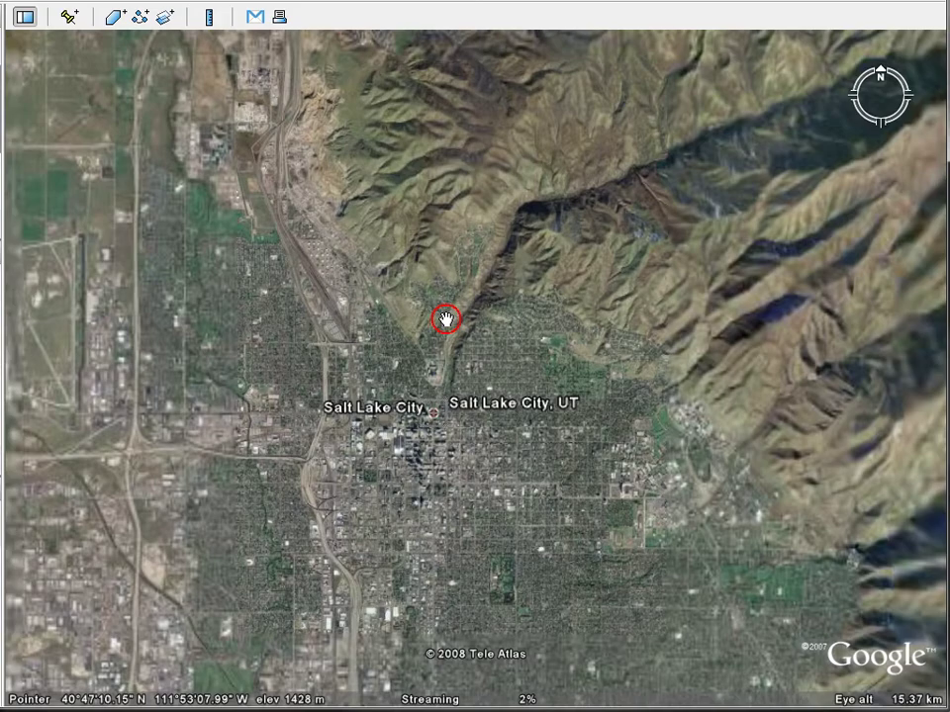
scroll(466, 356, "up", 3)
left_click_drag(440, 197, 451, 302)
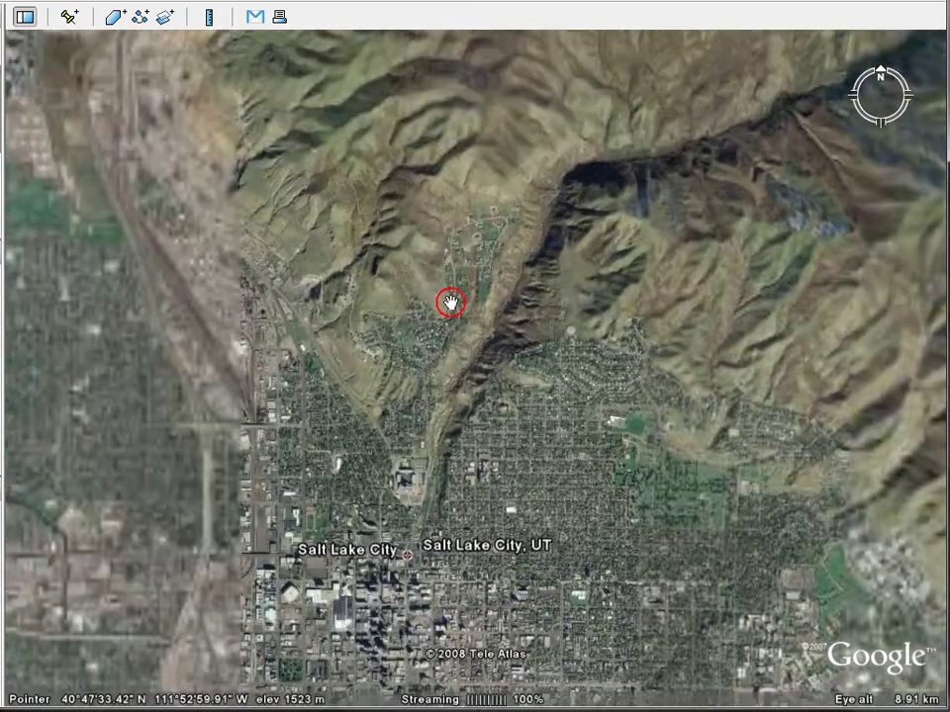
scroll(450, 303, "up", 4)
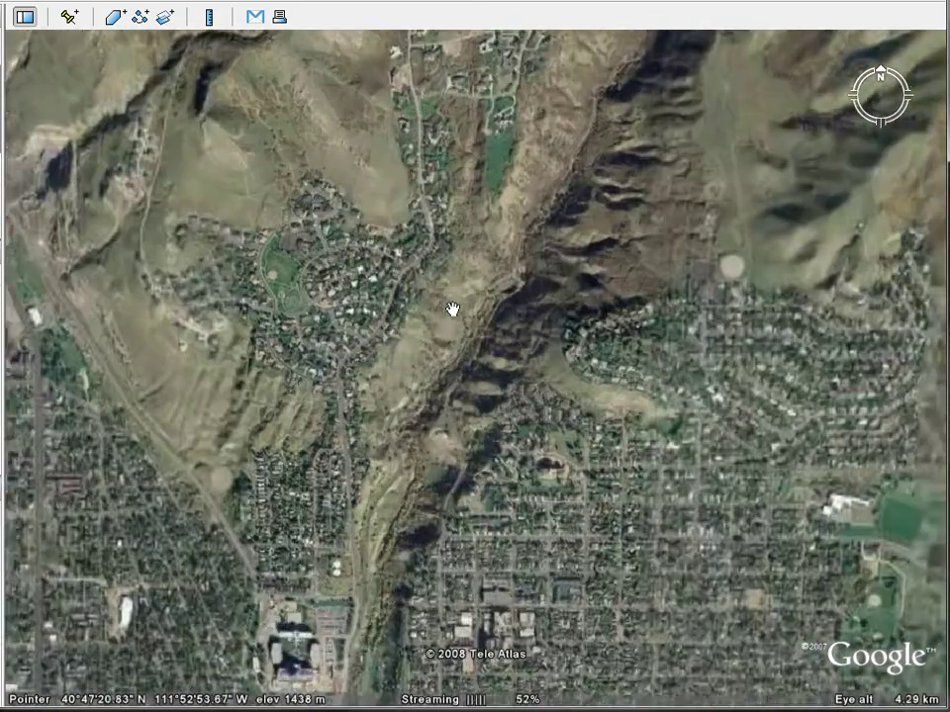
double_click(441, 237)
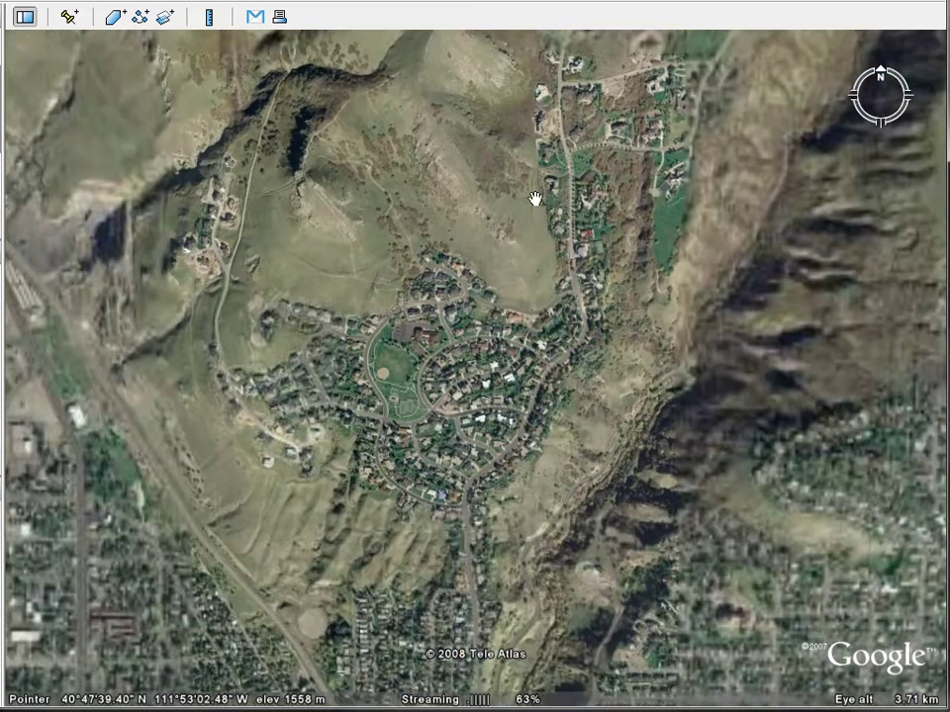
left_click_drag(560, 414, 691, 350)
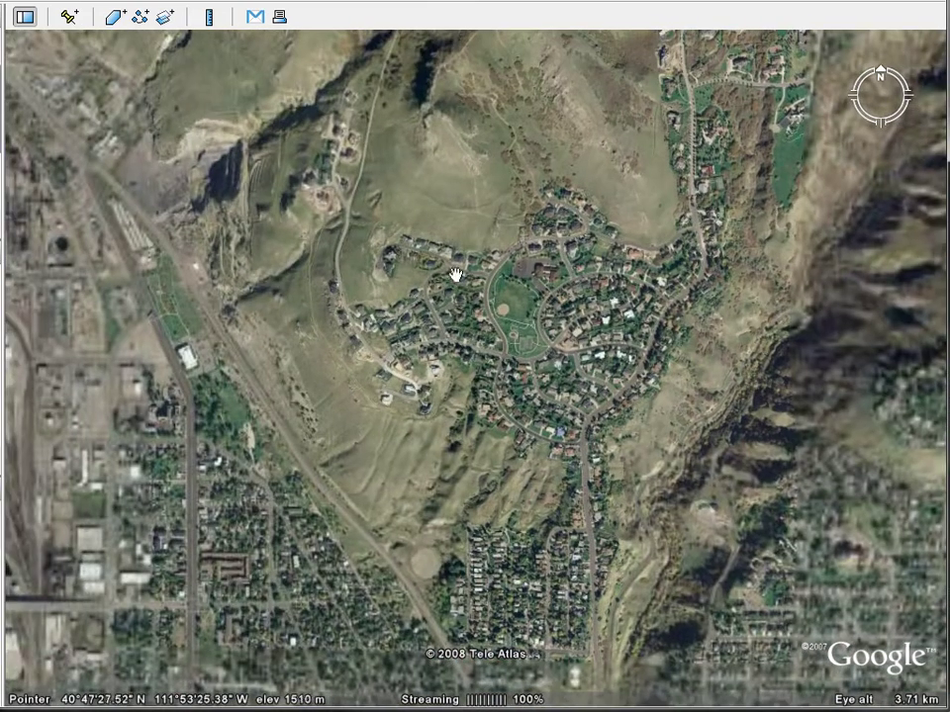
scroll(455, 275, "up", 3)
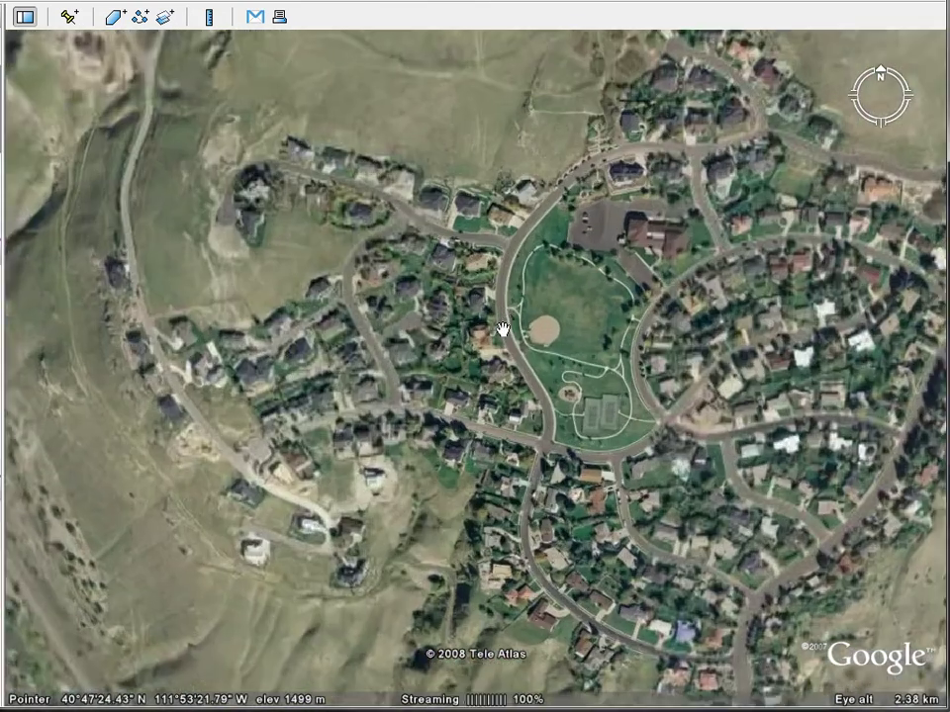
scroll(503, 328, "up", 1)
left_click_drag(559, 176, 462, 412)
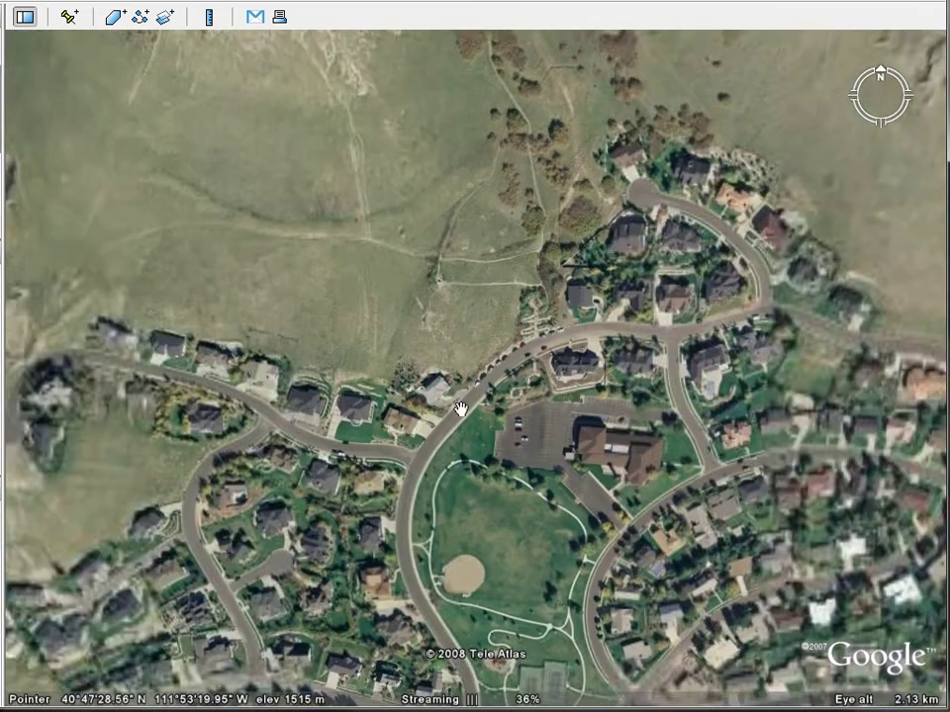
scroll(462, 408, "up", 1)
scroll(461, 409, "up", 1)
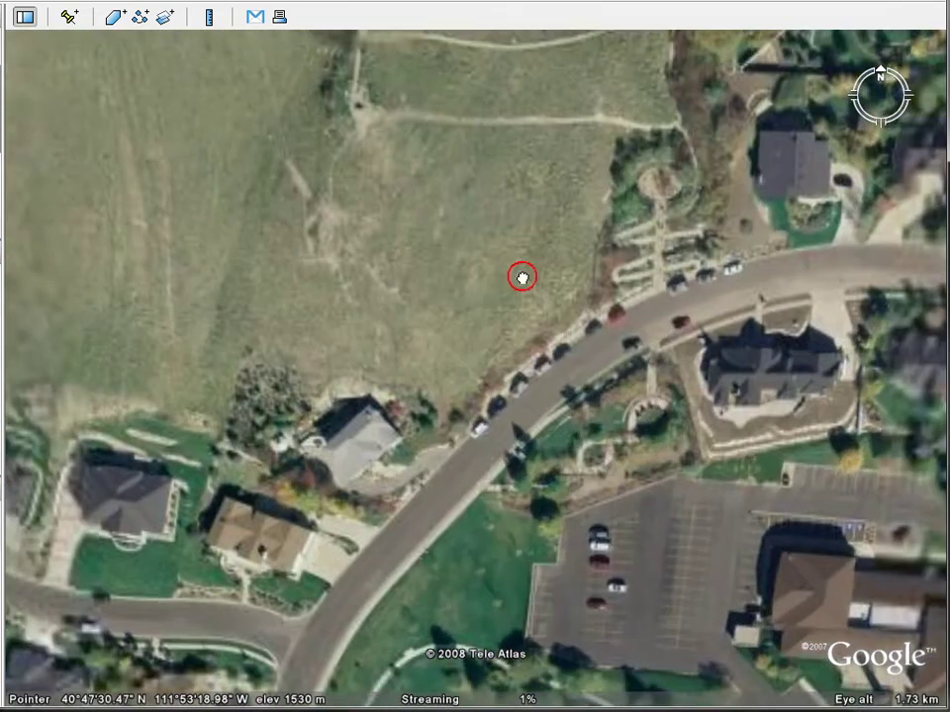
left_click_drag(519, 274, 520, 354)
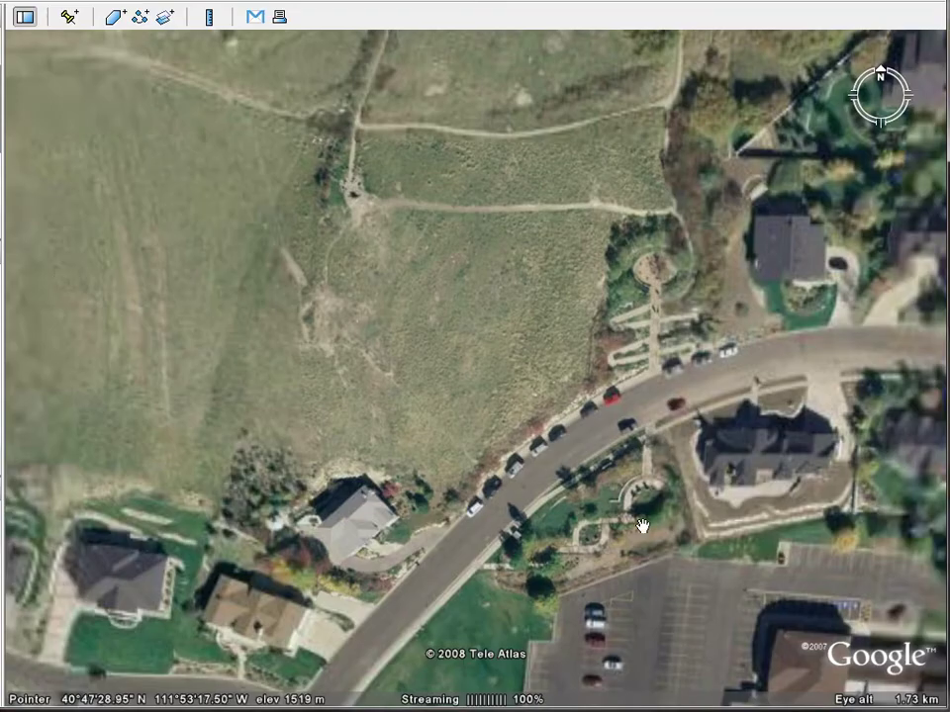
Step: Check the ground elevation across the grassy hillside beside the curved road, then enter 1539 in Calculator as the hillside elevation
left_click_drag(549, 531, 593, 270)
left_click_drag(525, 488, 581, 246)
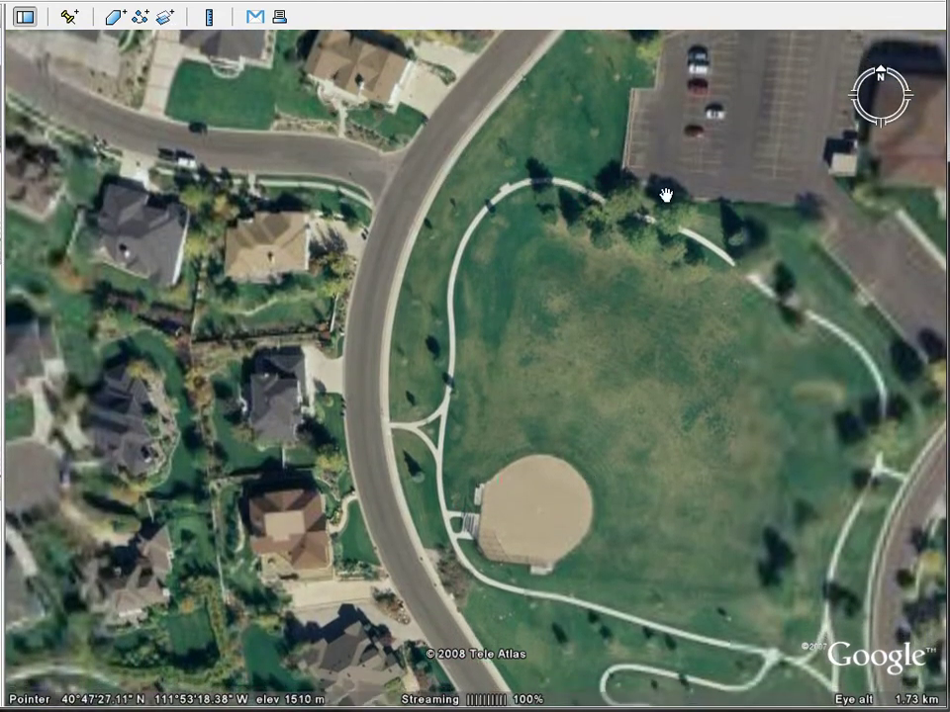
left_click_drag(668, 195, 657, 627)
left_click(551, 373)
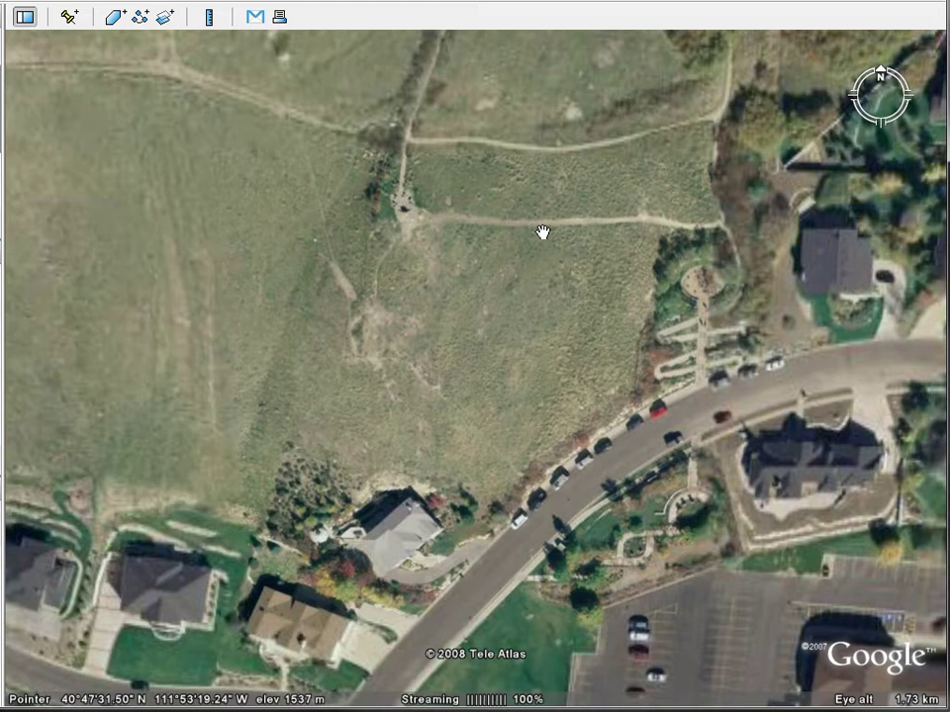
scroll(542, 232, "up", 3)
scroll(542, 231, "down", 2)
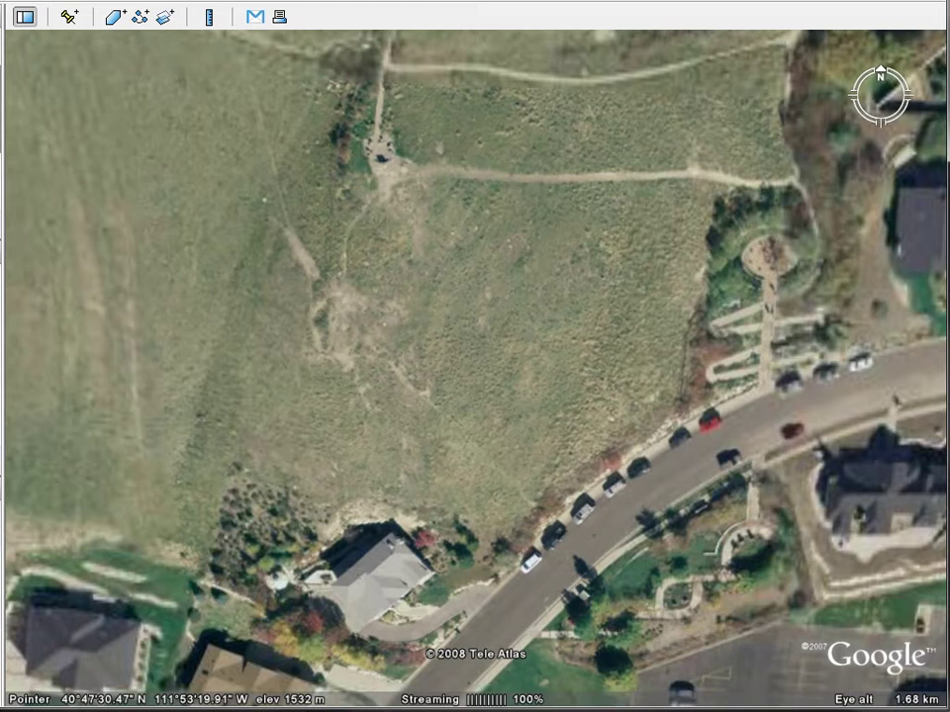
key("alt+Tab")
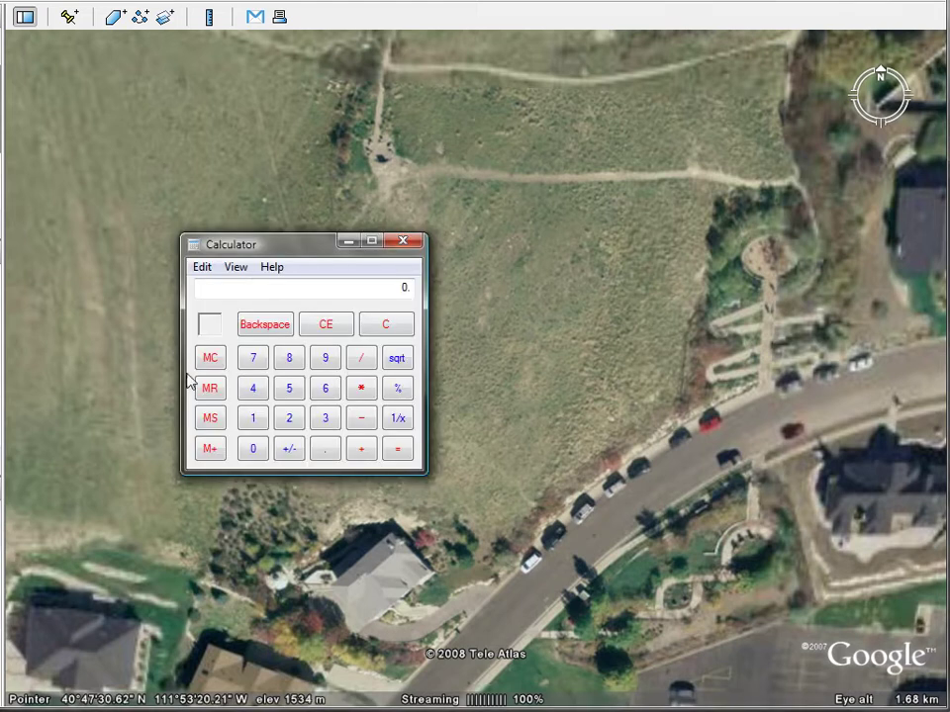
left_click(260, 419)
left_click(291, 393)
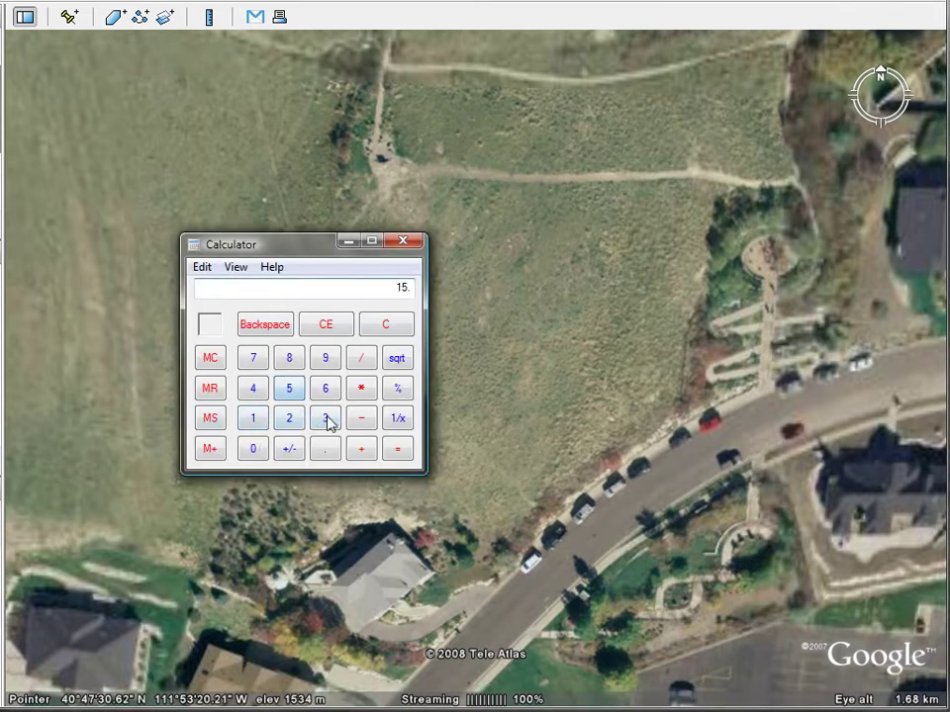
left_click(326, 418)
left_click(328, 361)
left_click(762, 342)
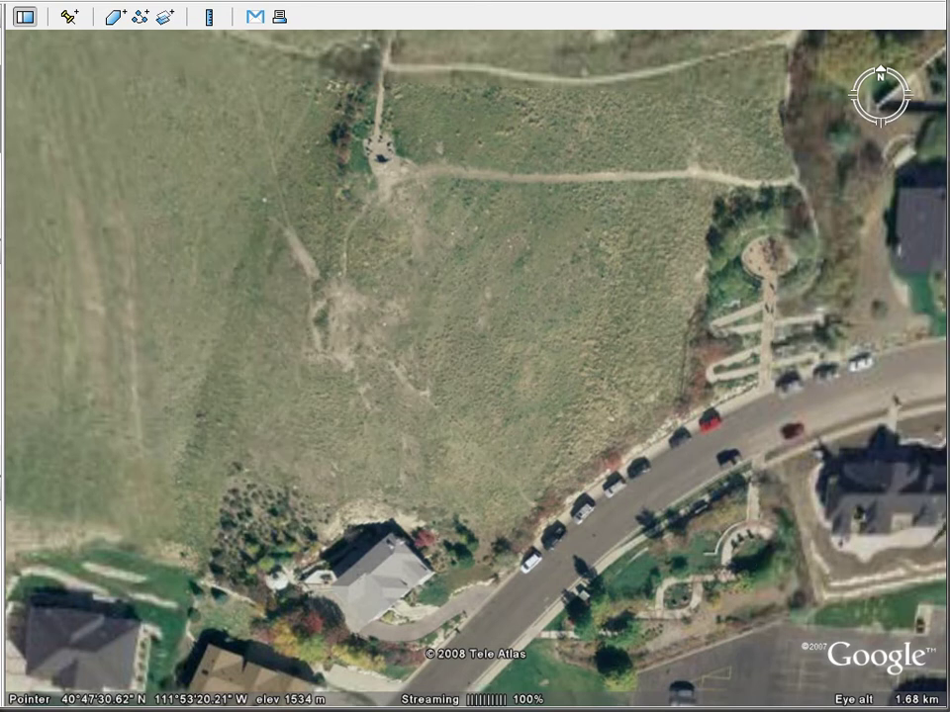
Step: In Google Earth, find downtown Salt Lake City south of the neighbourhood and check its ground elevation
left_click_drag(761, 341, 523, 248)
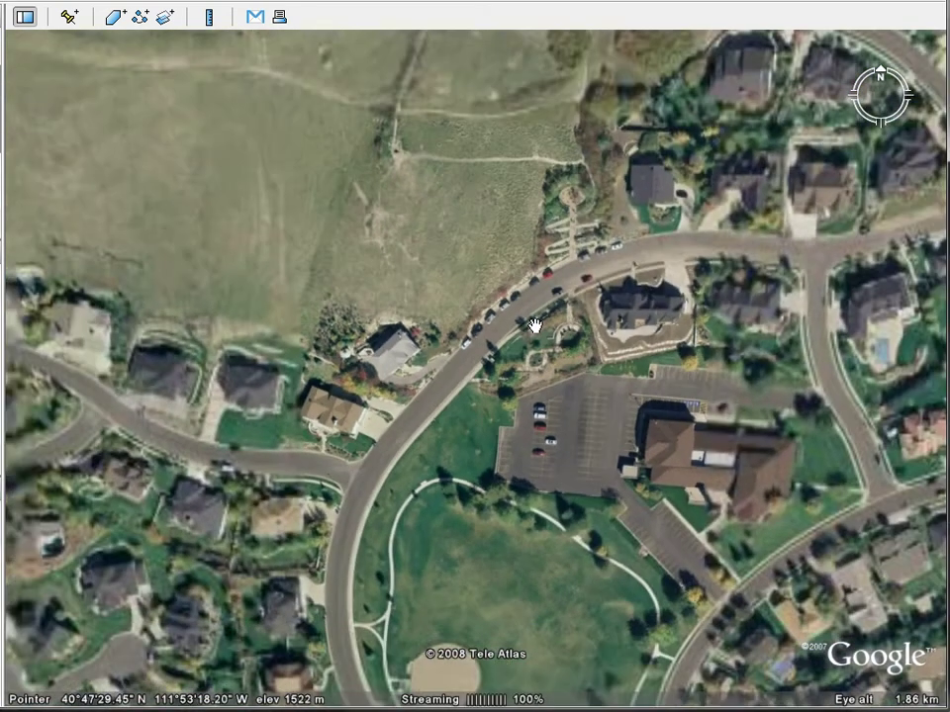
scroll(535, 325, "down", 2)
left_click_drag(688, 668, 525, 278)
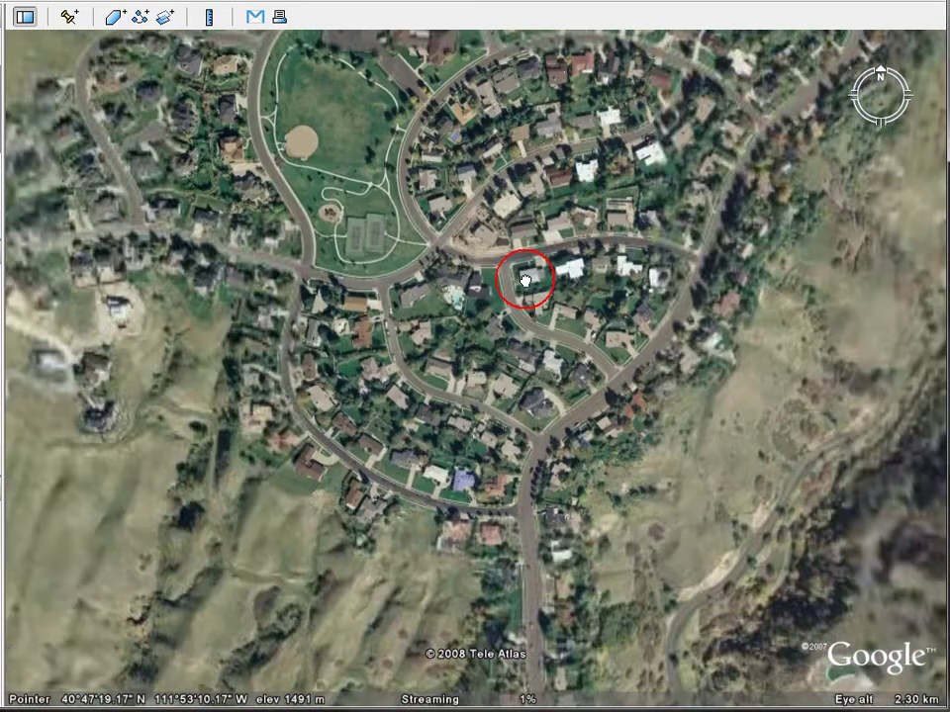
scroll(513, 496, "down", 5)
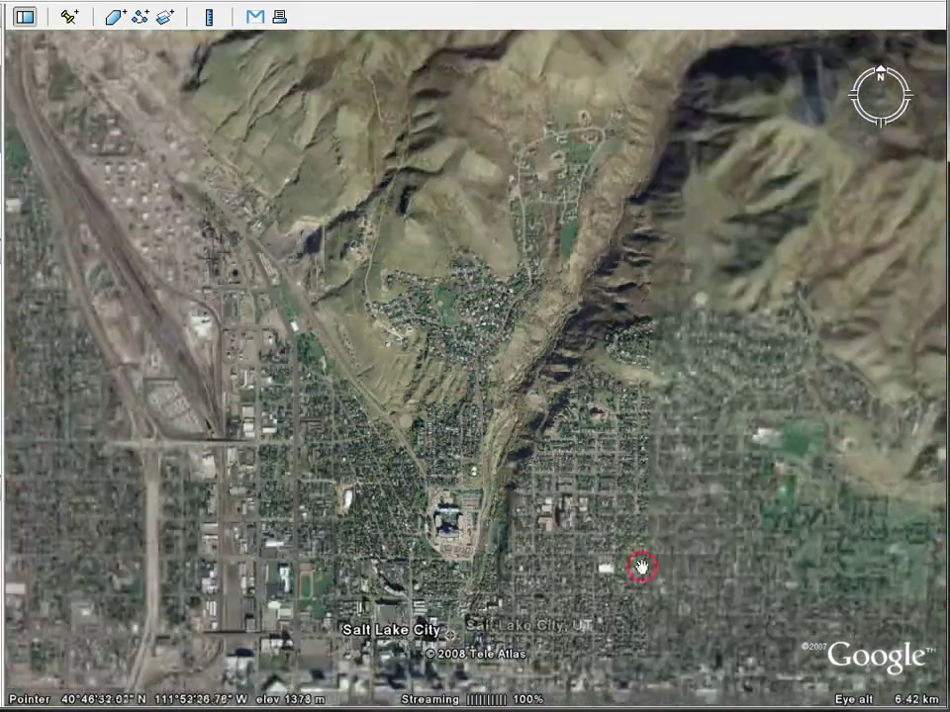
left_click_drag(642, 568, 602, 314)
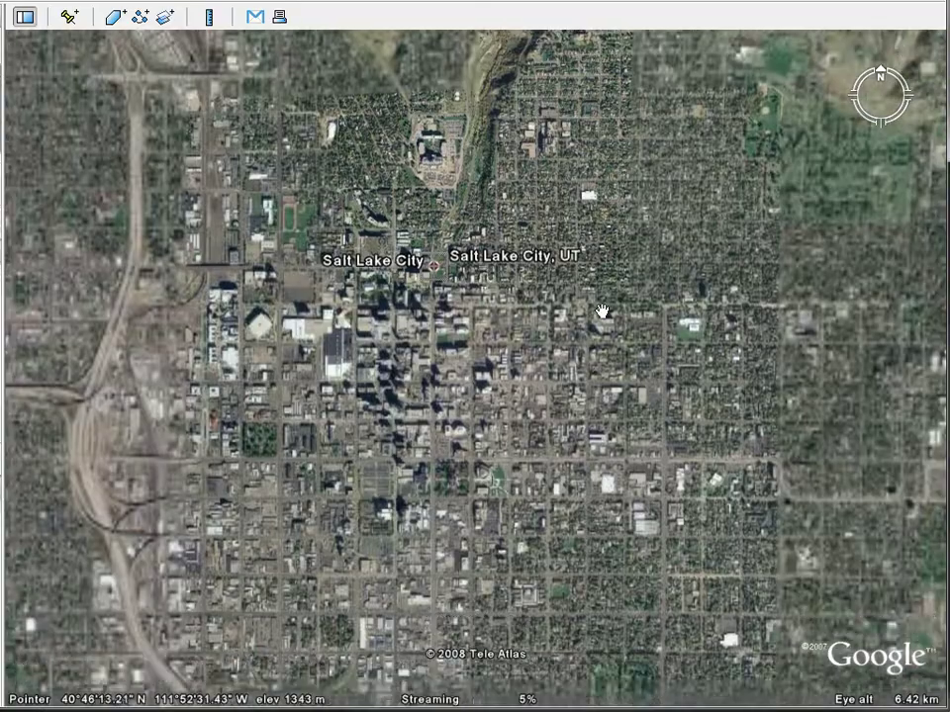
left_click(519, 414)
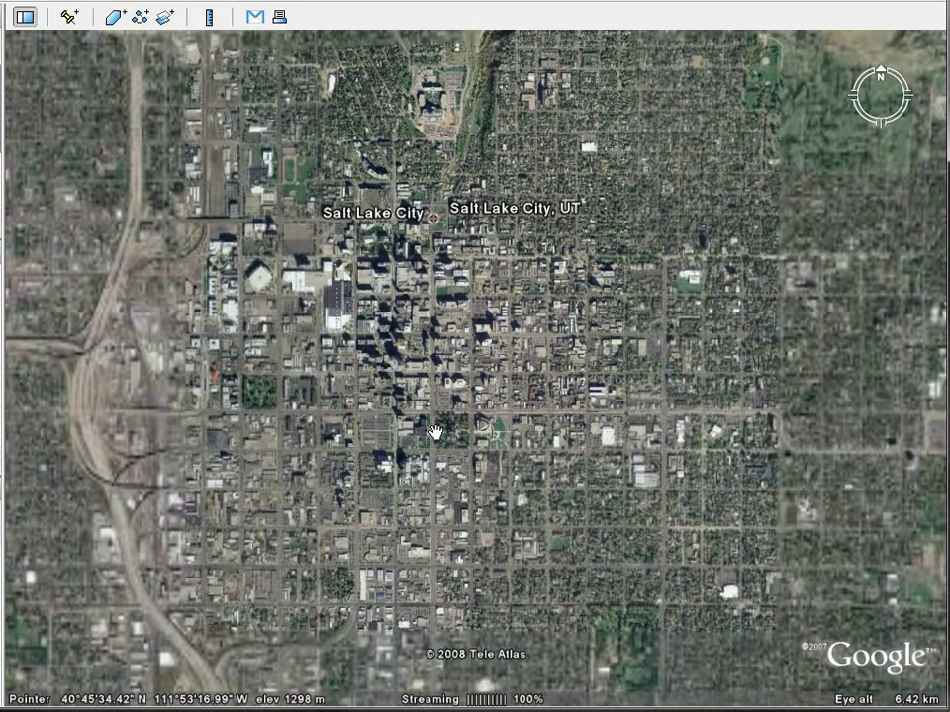
Step: Switch to Calculator and subtract the downtown elevation of 1298 from 1539
key("alt+Tab")
left_click_drag(672, 264, 328, 237)
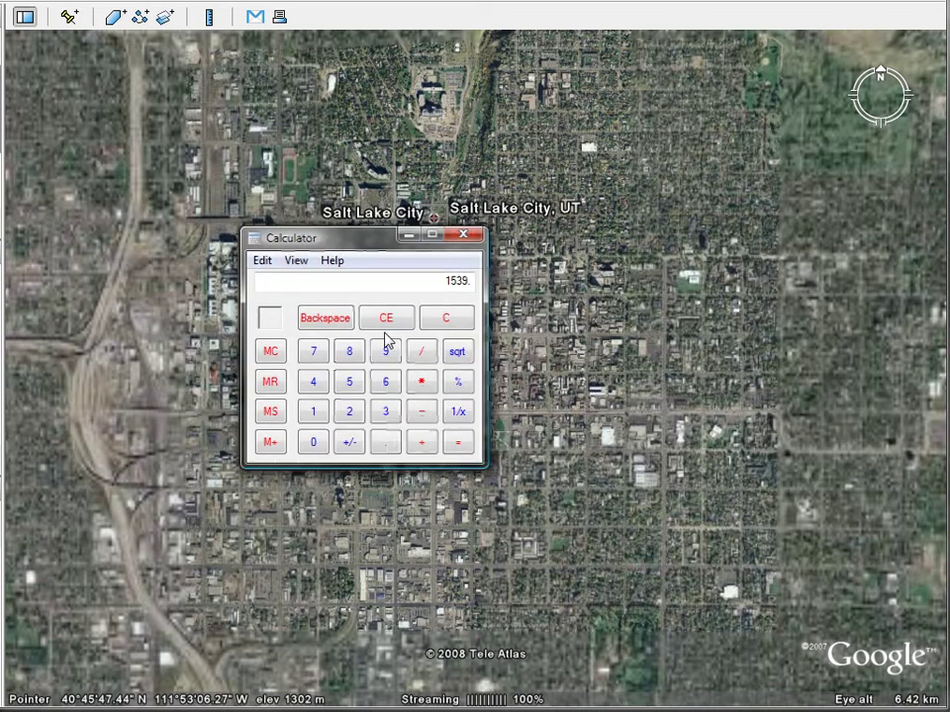
left_click(419, 415)
left_click(313, 411)
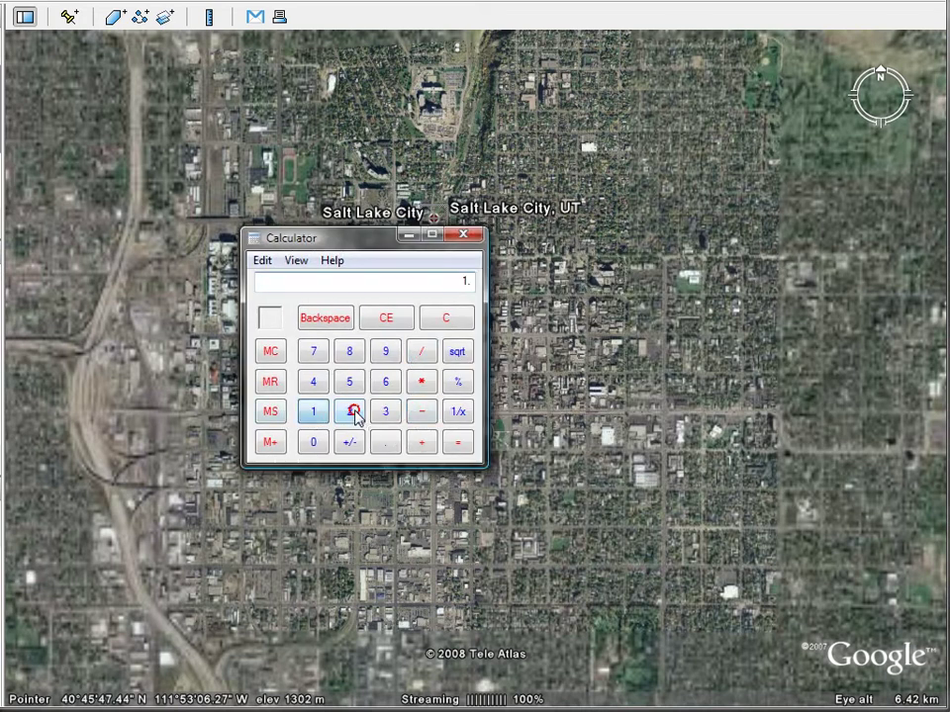
left_click(351, 414)
left_click(387, 355)
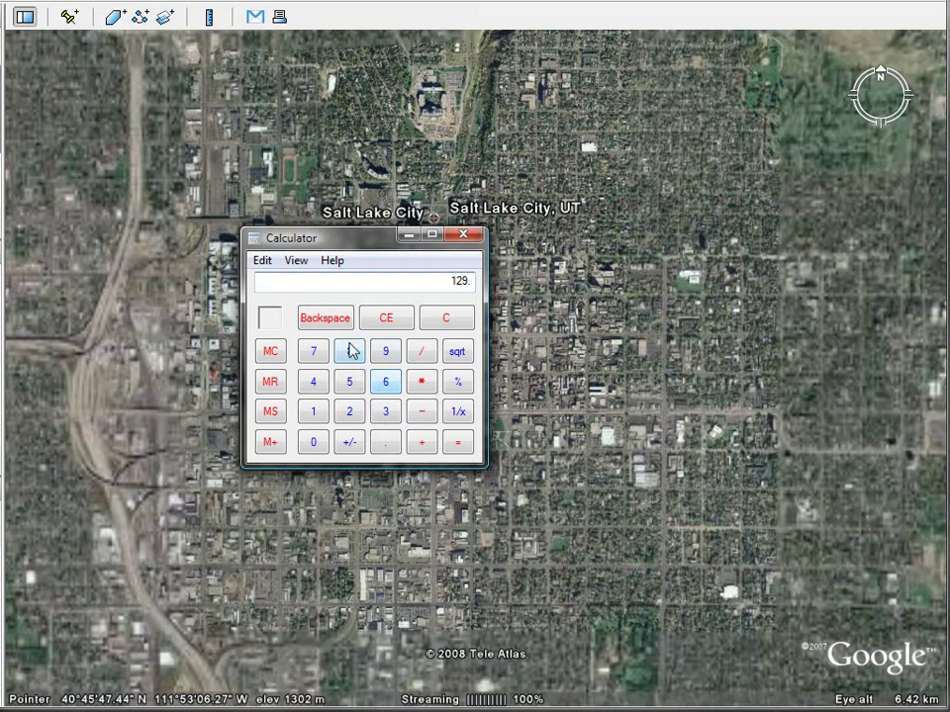
left_click(350, 352)
left_click(456, 444)
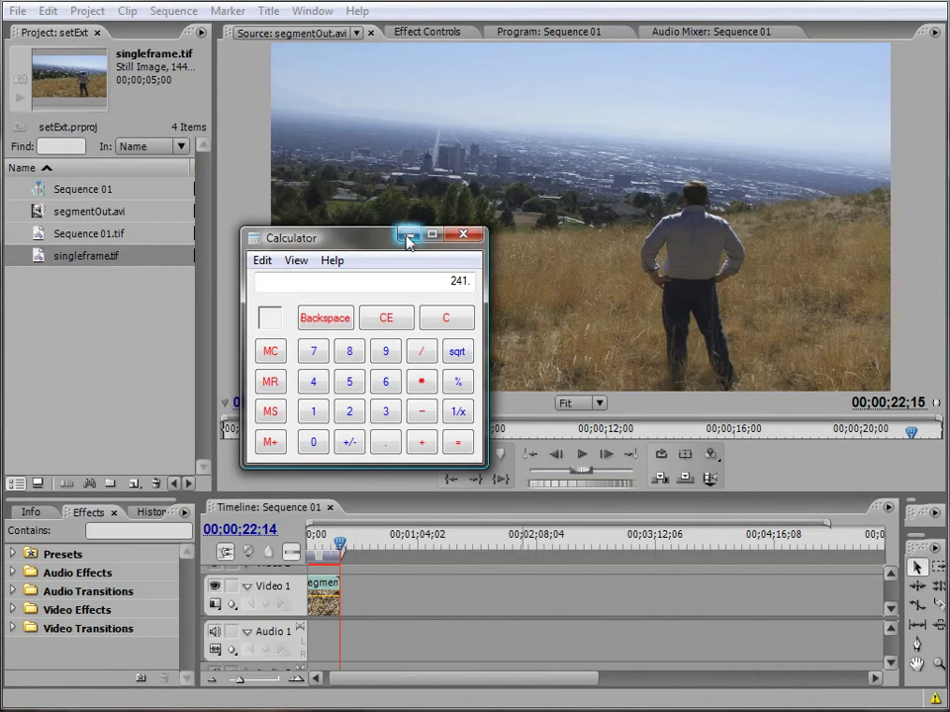
Step: Switch to Vue, select the Main camera and open its Z position for editing
left_click(409, 235)
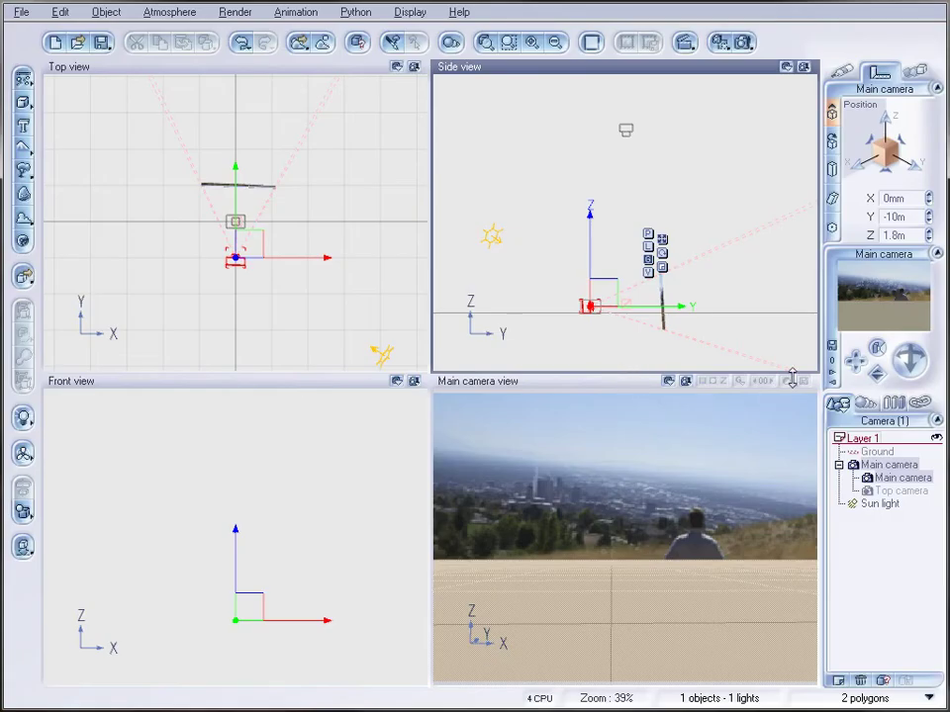
left_click(885, 478)
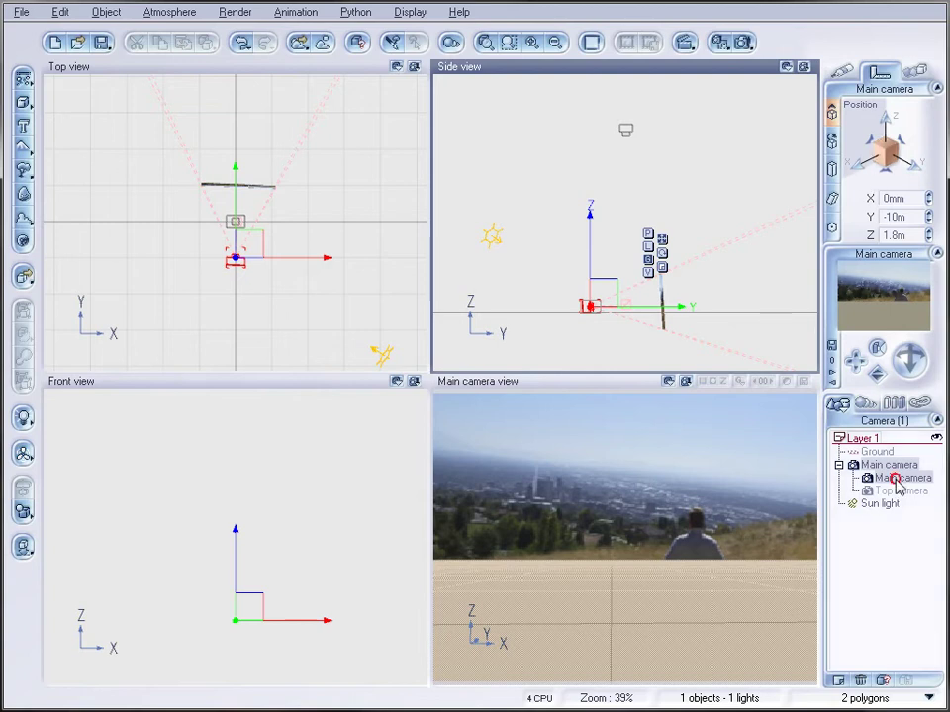
left_click(910, 234)
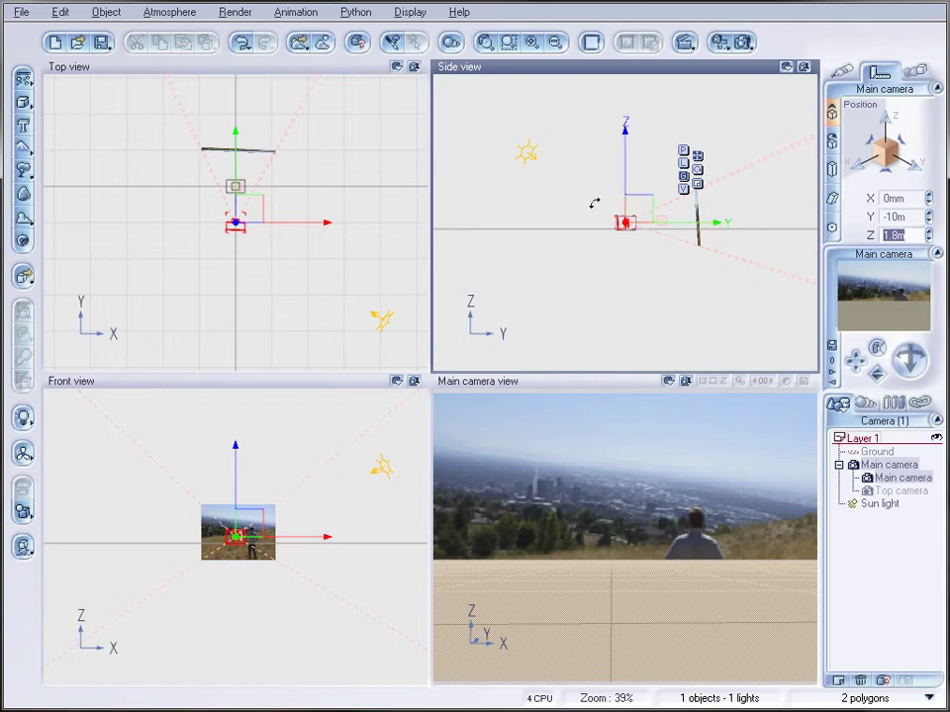
right_click_drag(335, 206, 342, 240)
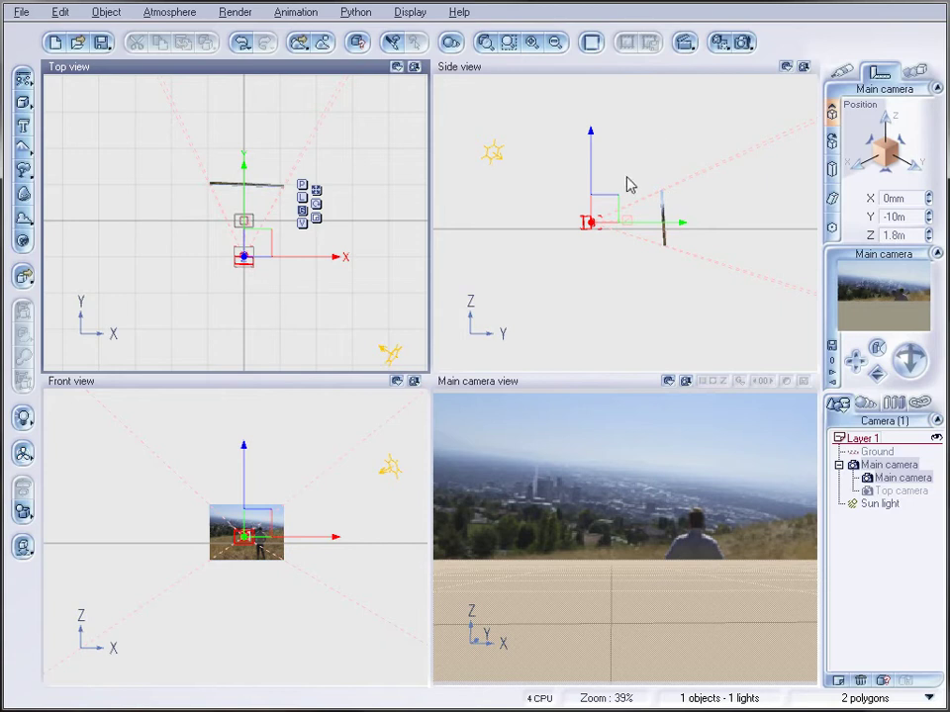
Step: Set the world coordinate system to Y axis up in the general preferences and apply the options
left_click(20, 12)
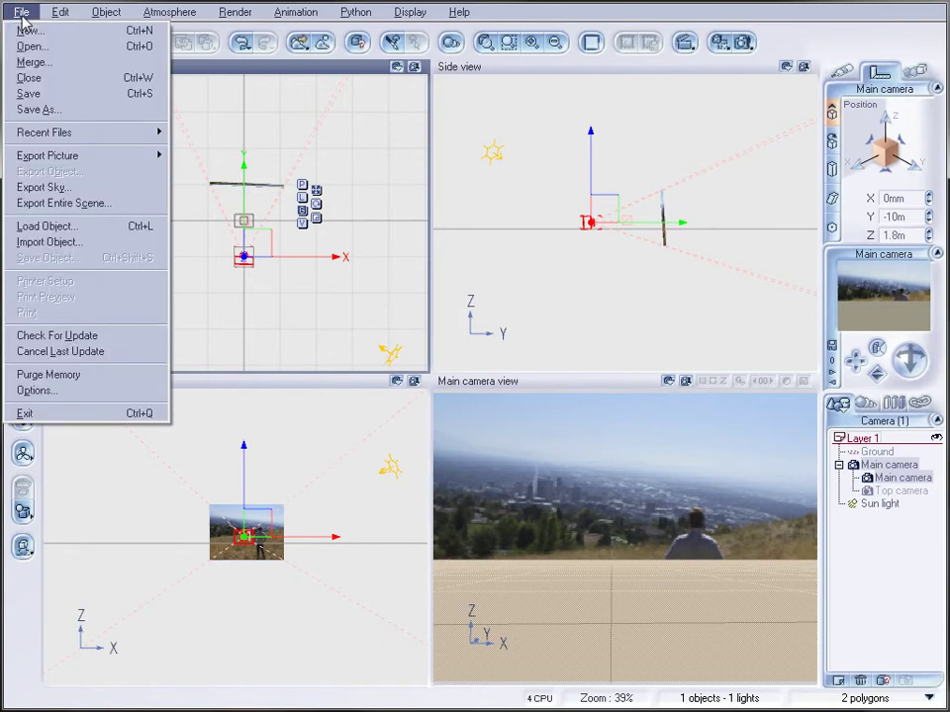
left_click(38, 390)
left_click_drag(435, 129, 442, 69)
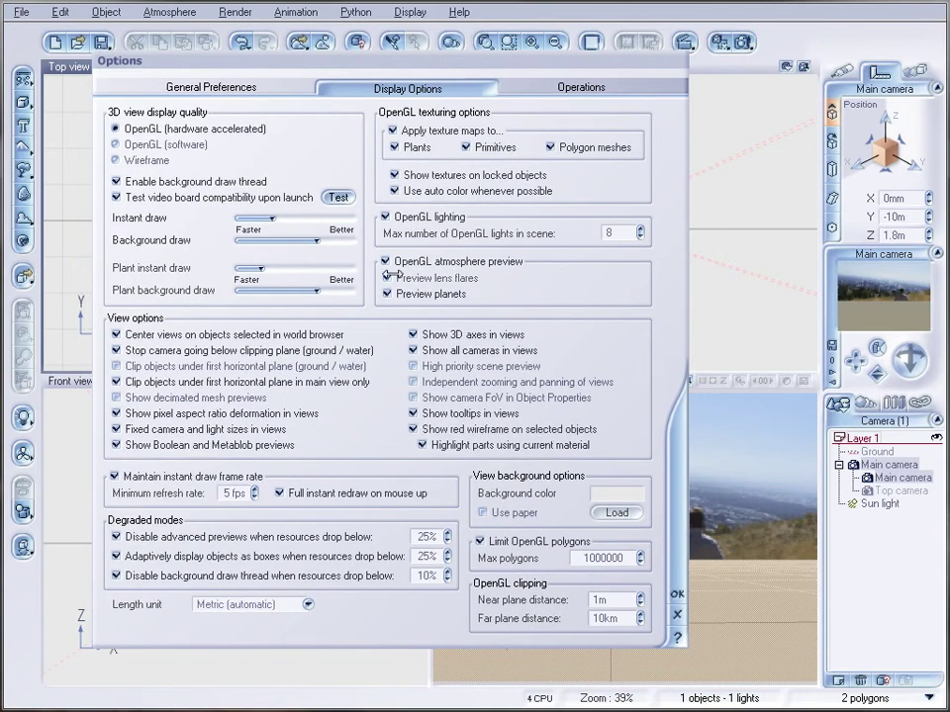
left_click(205, 88)
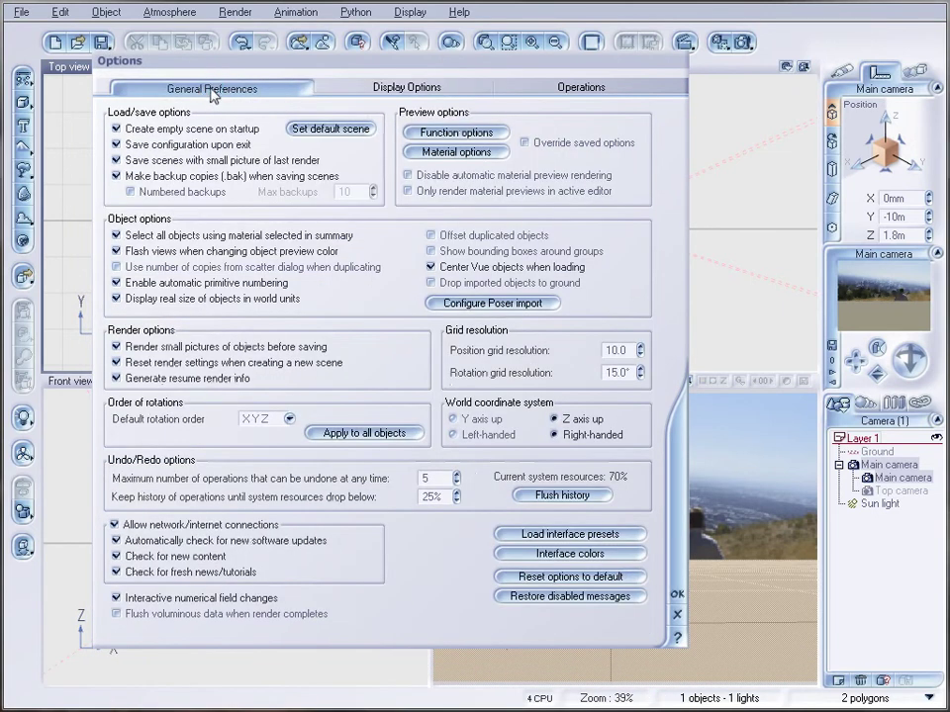
left_click(553, 418)
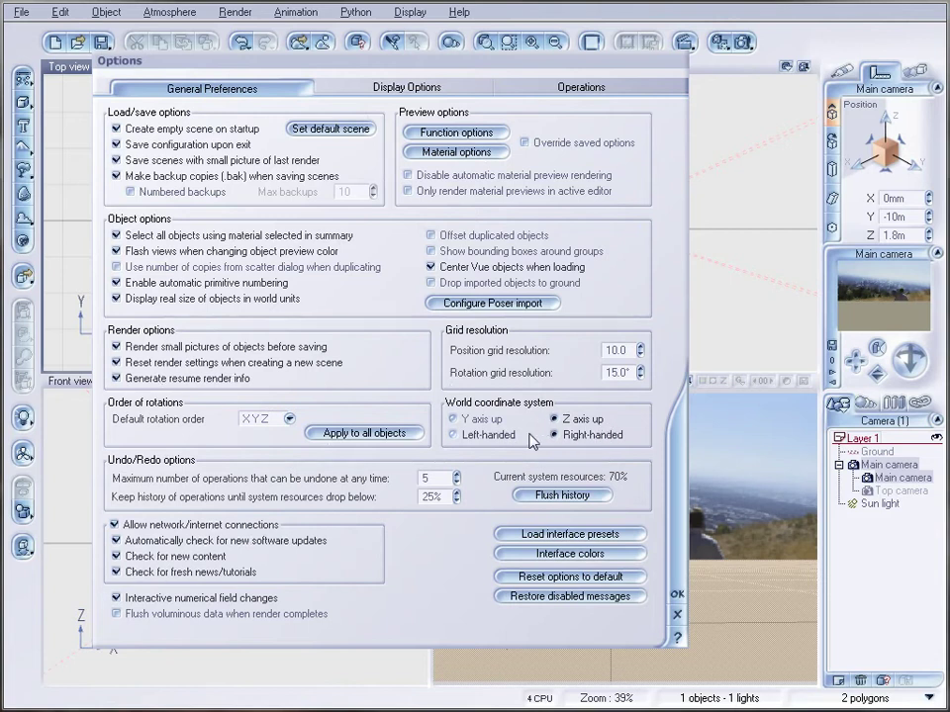
left_click(473, 419)
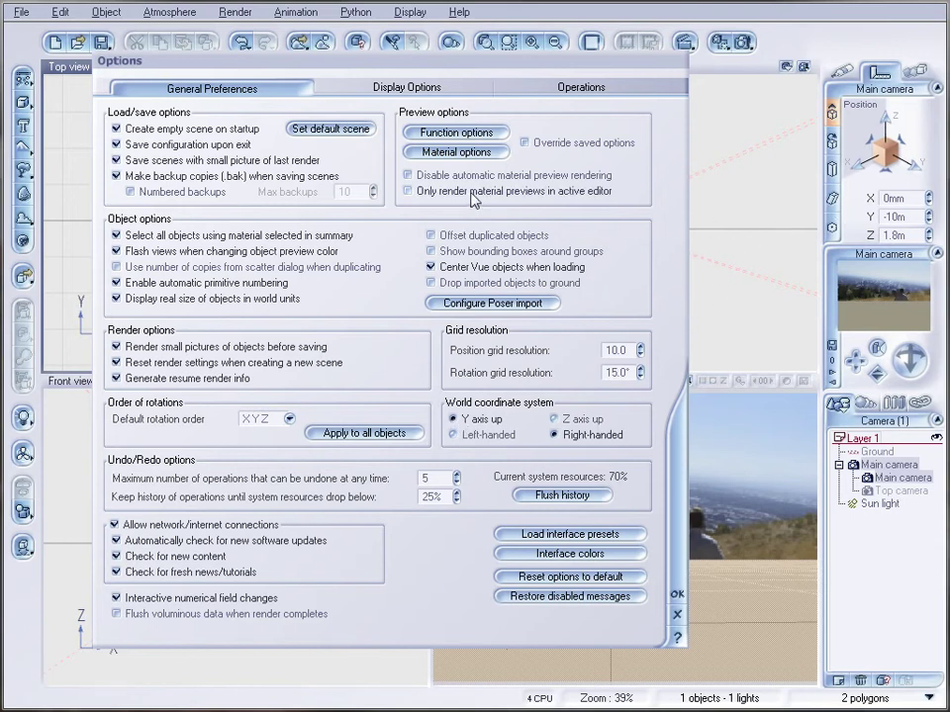
left_click(676, 594)
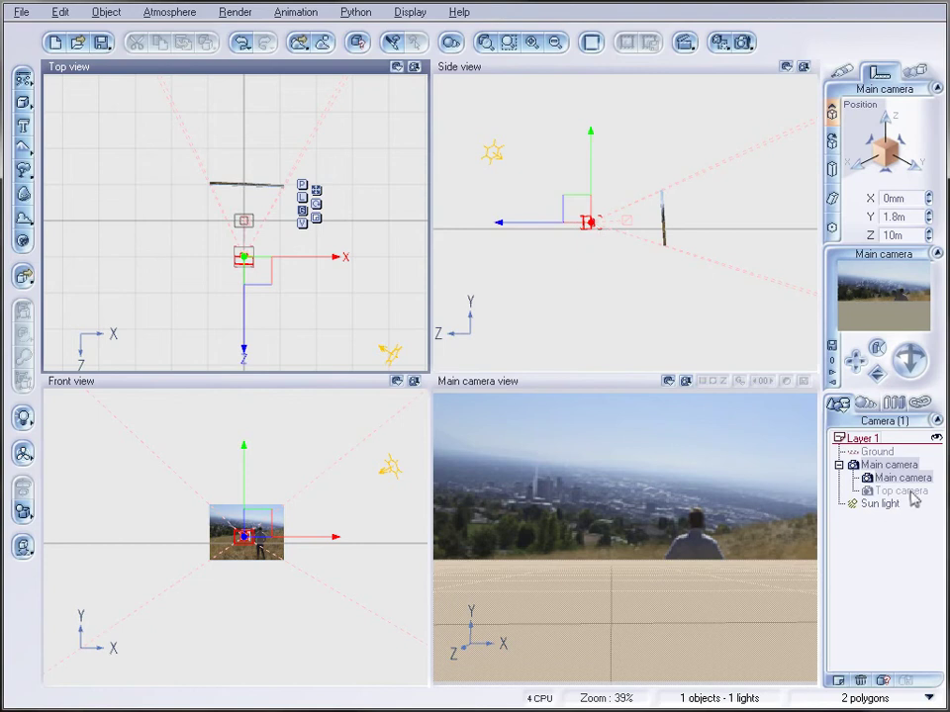
Step: Set the Main camera's Y position to 241 m, the elevation difference calculated in Calculator
left_click(592, 186)
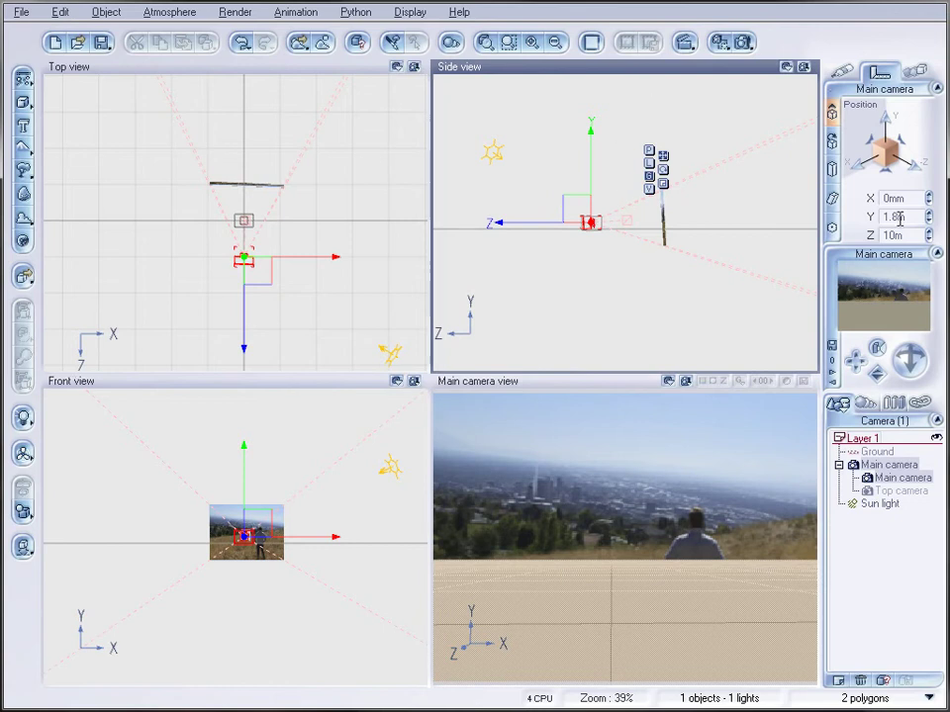
left_click(894, 216)
double_click(894, 216)
key("alt+Tab")
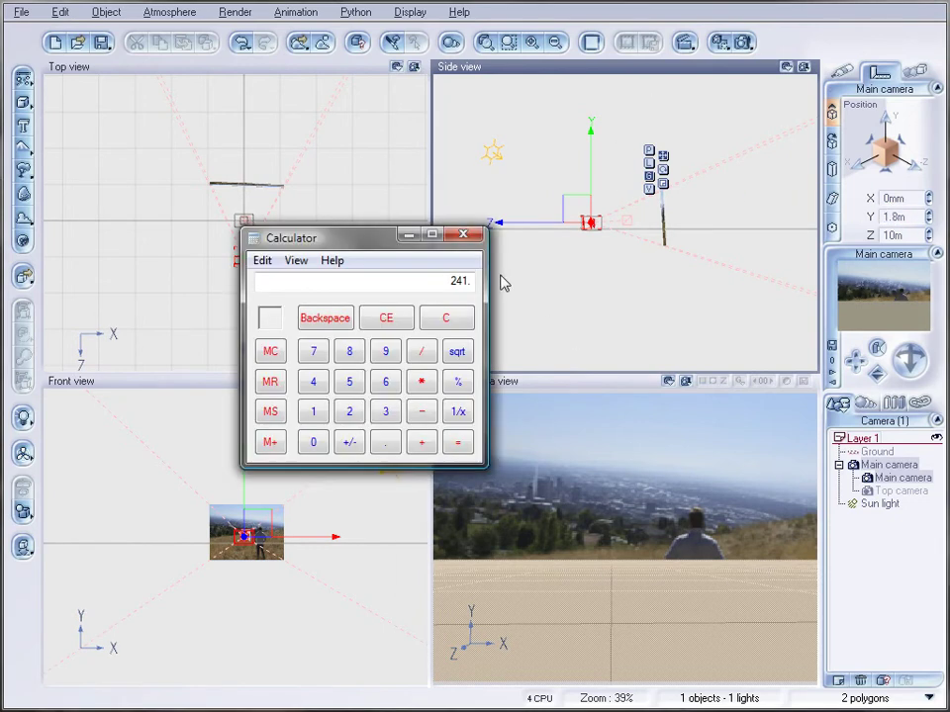
left_click(409, 234)
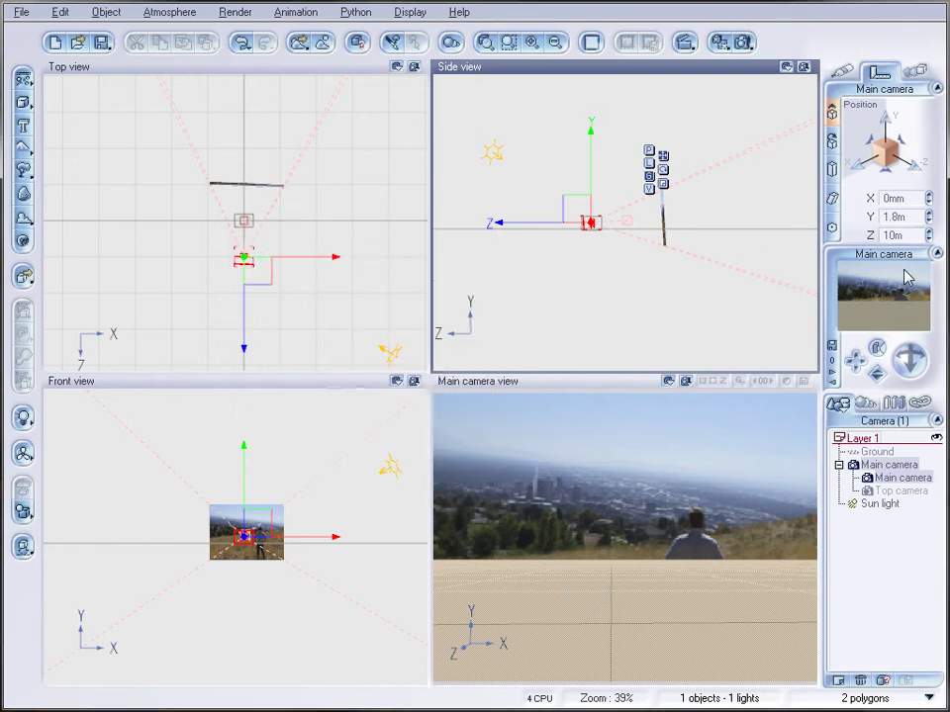
double_click(896, 215)
type("241")
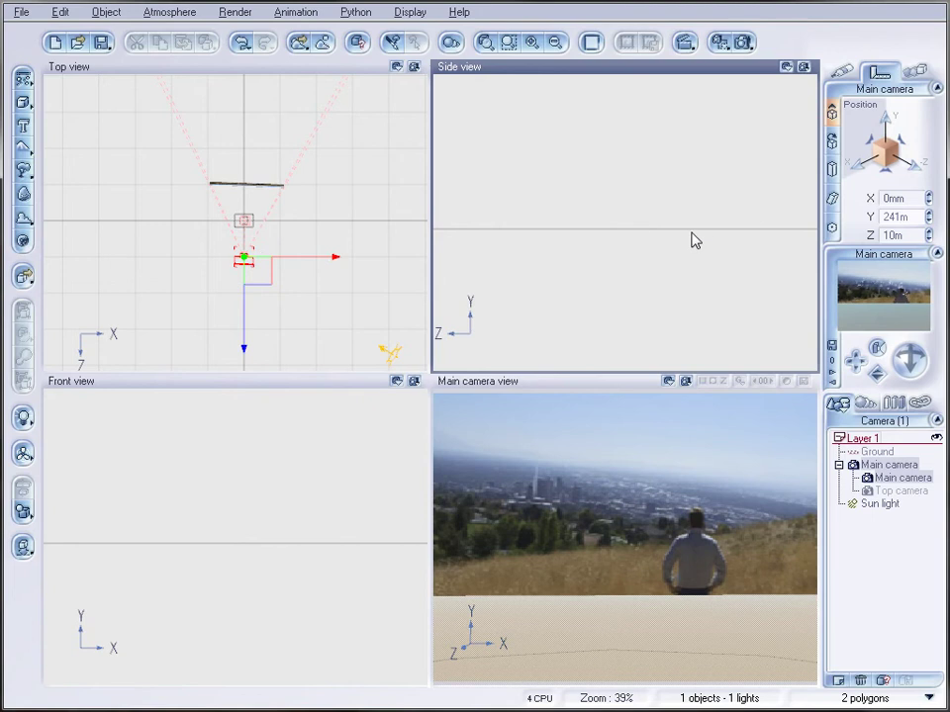
Step: Examine the Main camera's height above the ground in the side view, keeping the camera selected
left_click(636, 177)
scroll(636, 178, "down", 6)
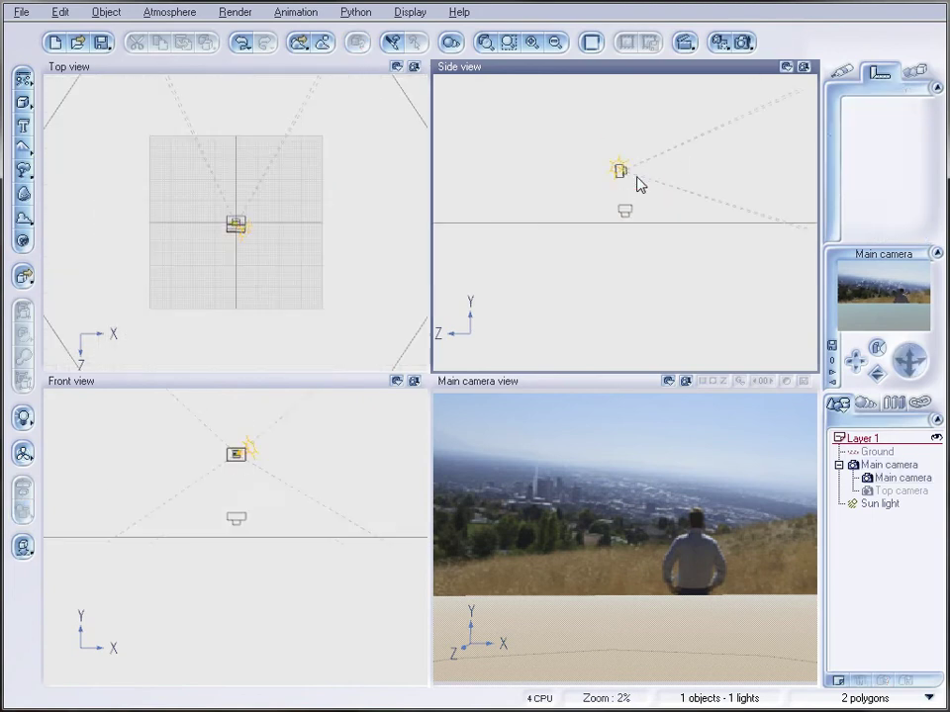
left_click(576, 179)
right_click_drag(577, 204, 525, 286)
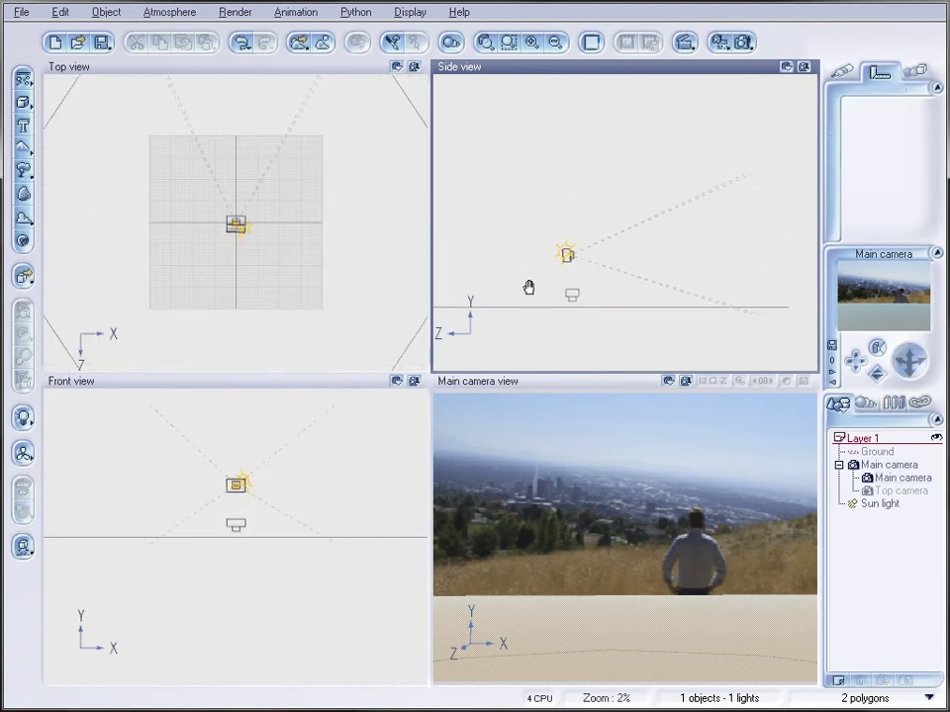
left_click(569, 261)
scroll(571, 272, "up", 2)
right_click_drag(584, 292, 683, 179)
scroll(682, 179, "up", 1)
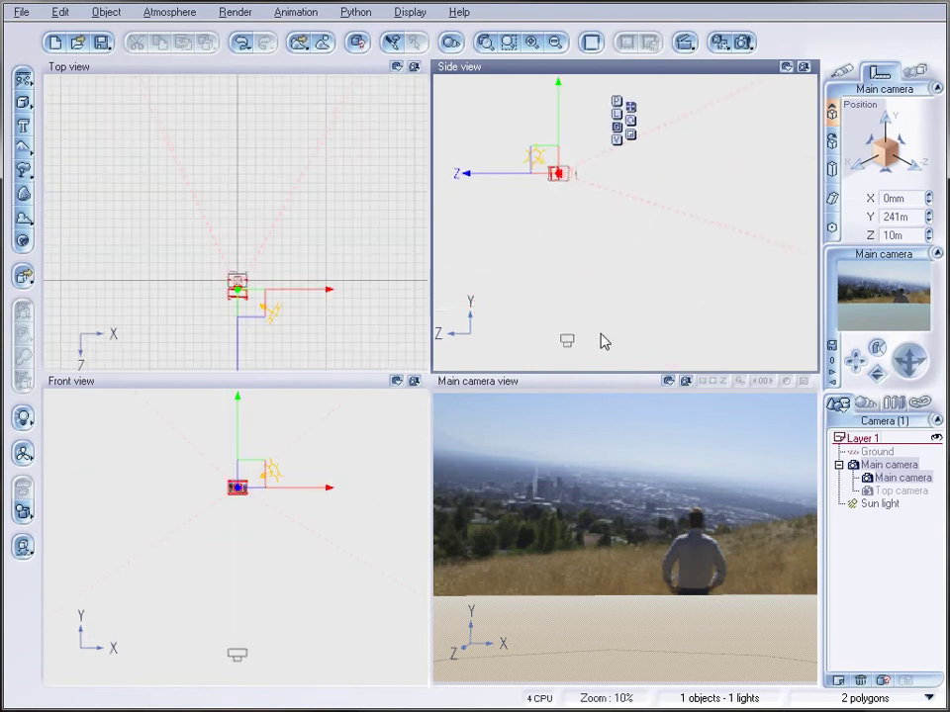
Step: Set the Main camera's Y position to 243 m
left_click(897, 218)
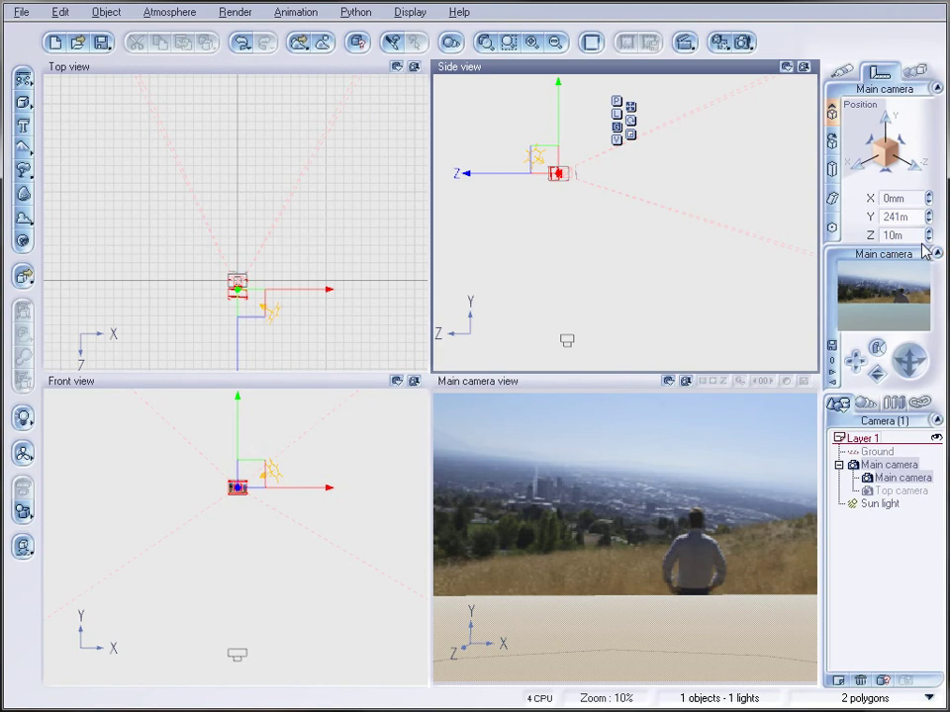
key("Return")
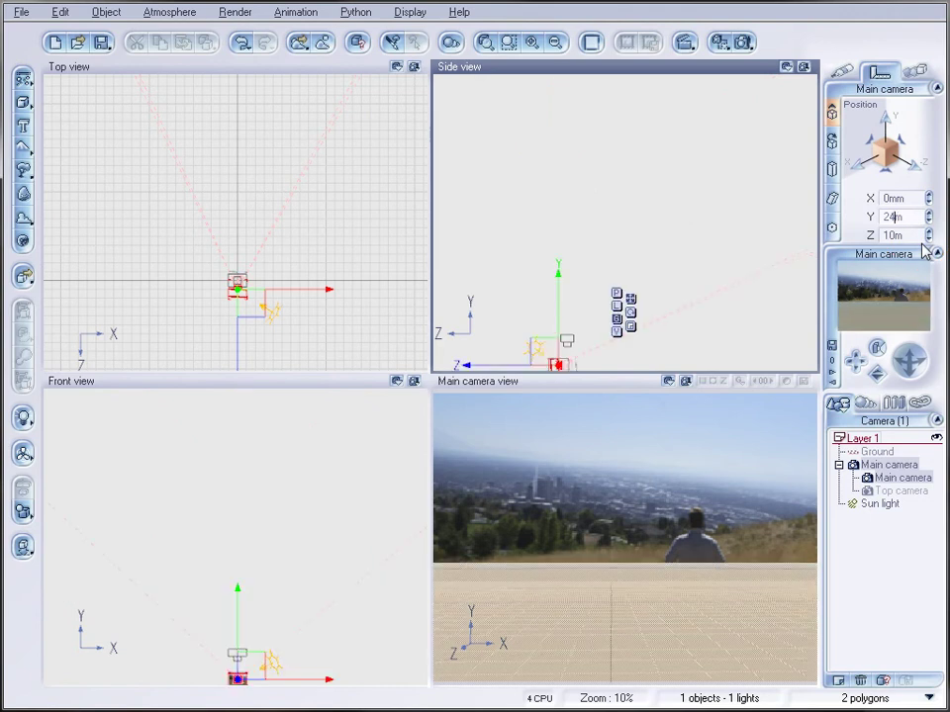
type("3")
key("Return")
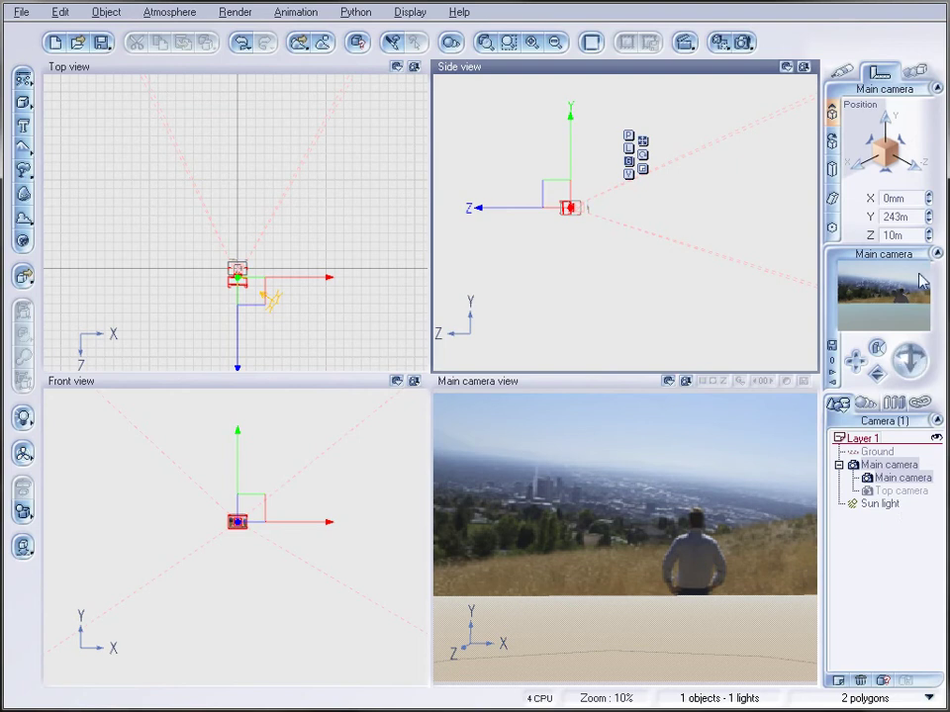
Step: Tilt the Main camera downward until the ground's horizon rises above the city skyline in the backdrop
mouse_move(909, 360)
left_mouse_down()
mouse_move(909, 351)
mouse_move(909, 399)
mouse_move(909, 384)
left_mouse_up()
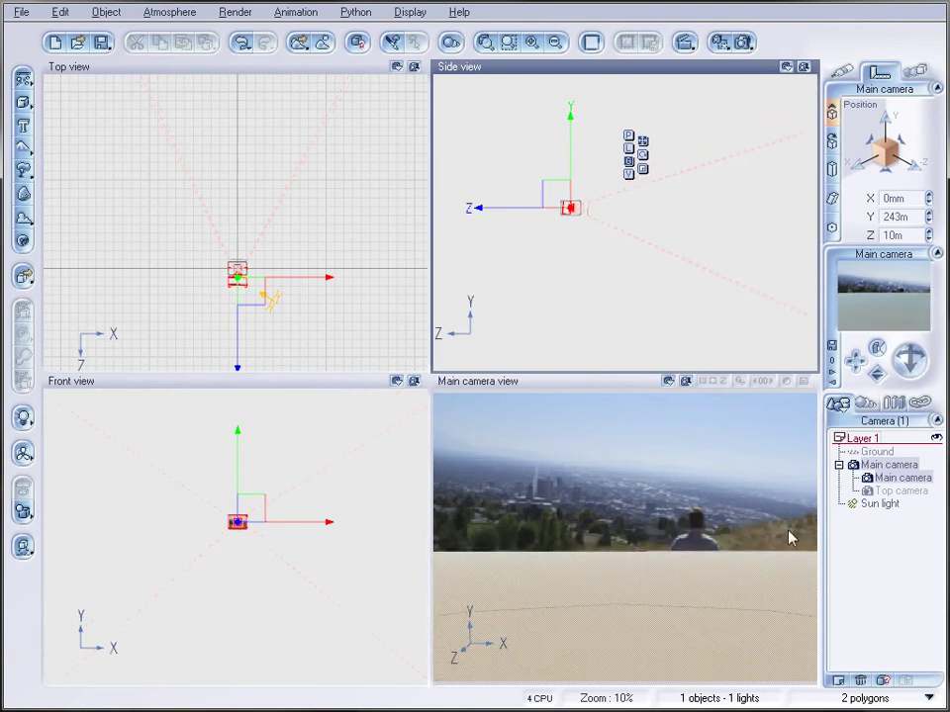
left_click(908, 364)
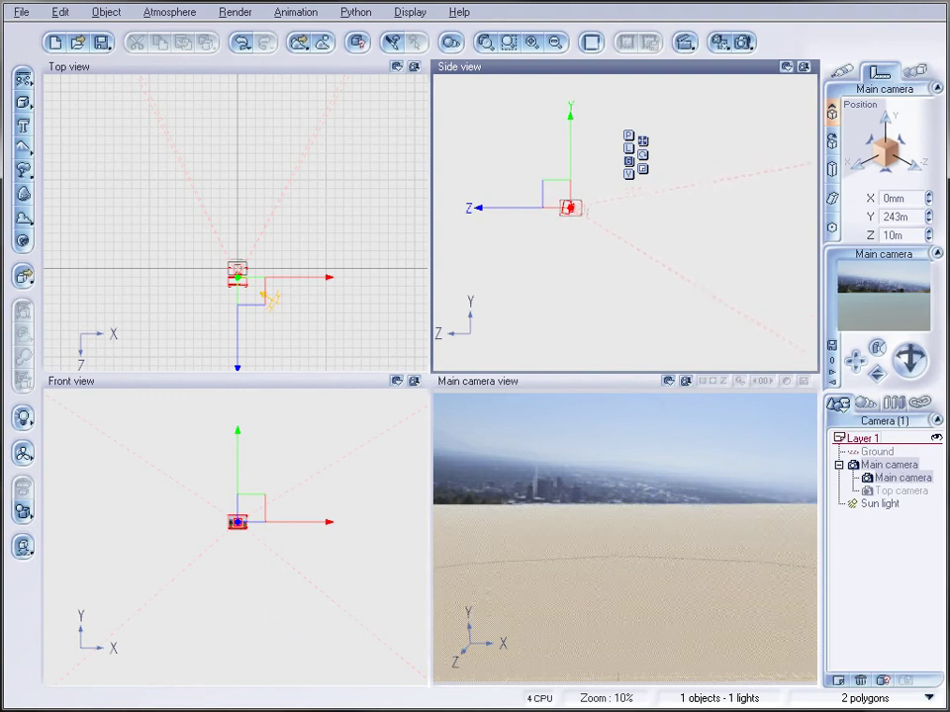
left_click_drag(908, 364, 908, 381)
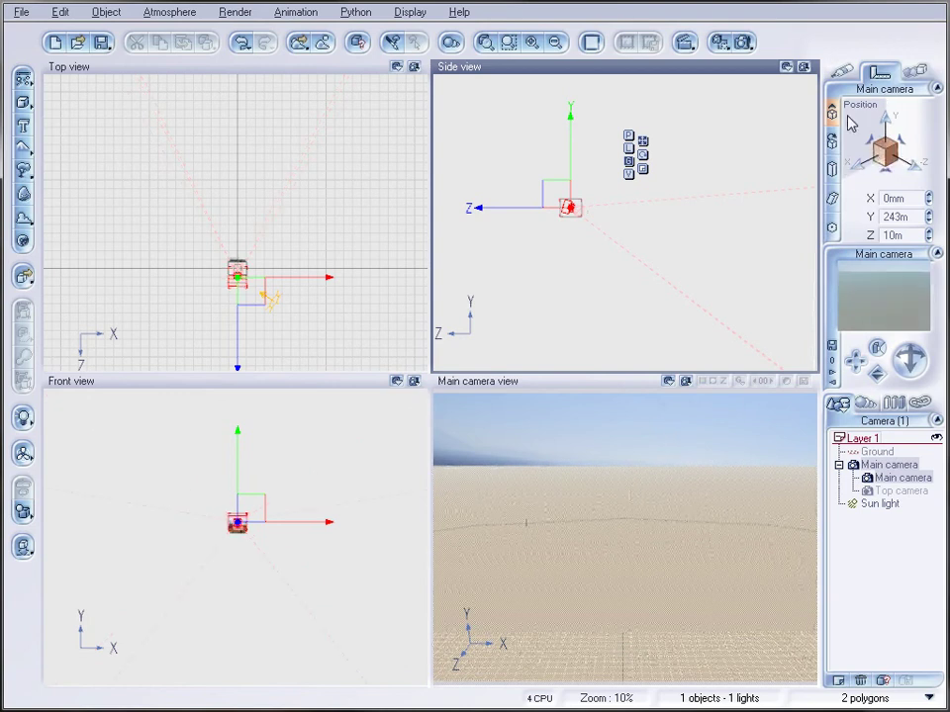
Step: Disable Always keep level for the Main camera and roll it about 4° around the Z axis in the front view
left_click(840, 76)
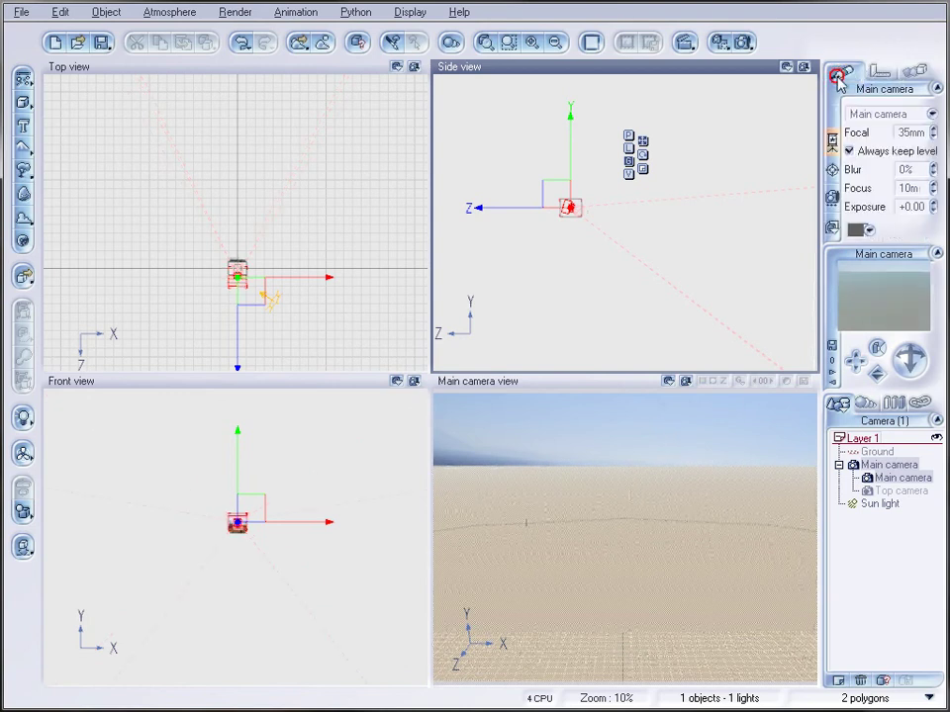
left_click(848, 151)
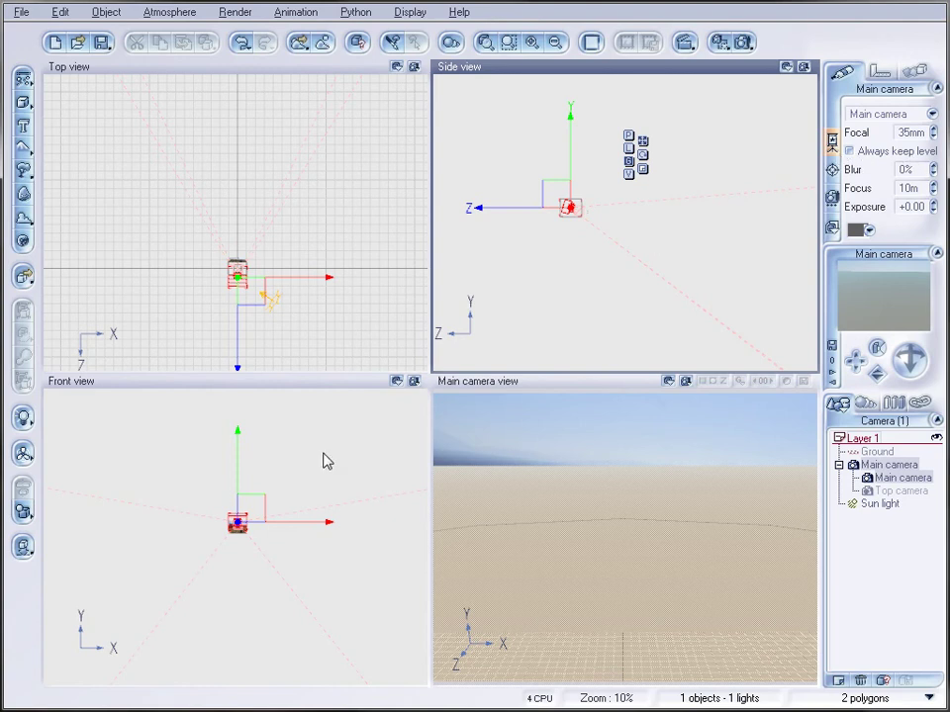
left_click(251, 539)
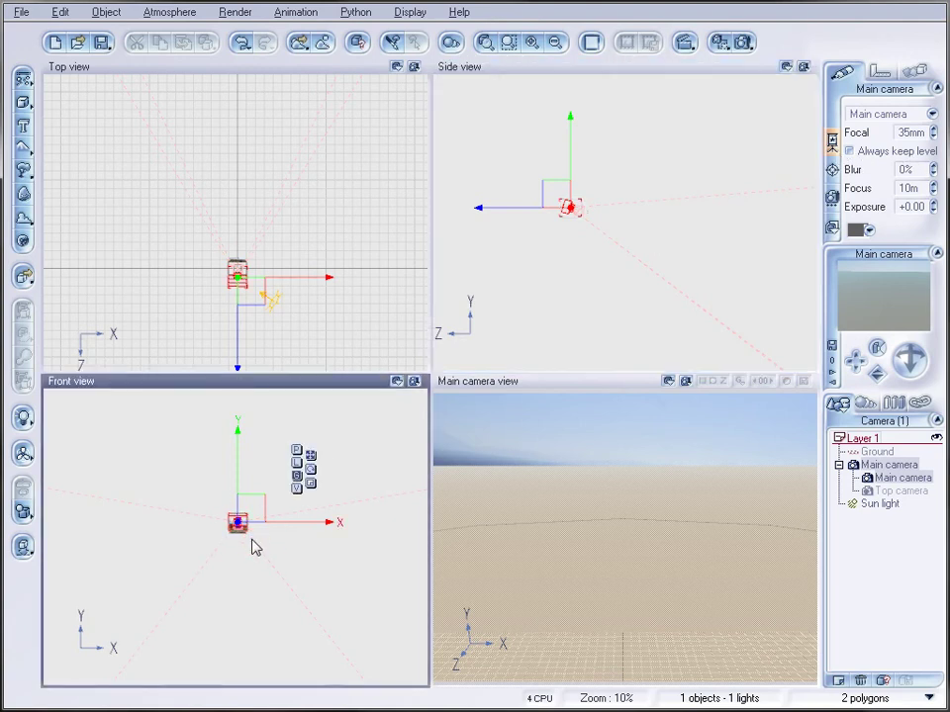
left_click_drag(253, 539, 256, 550)
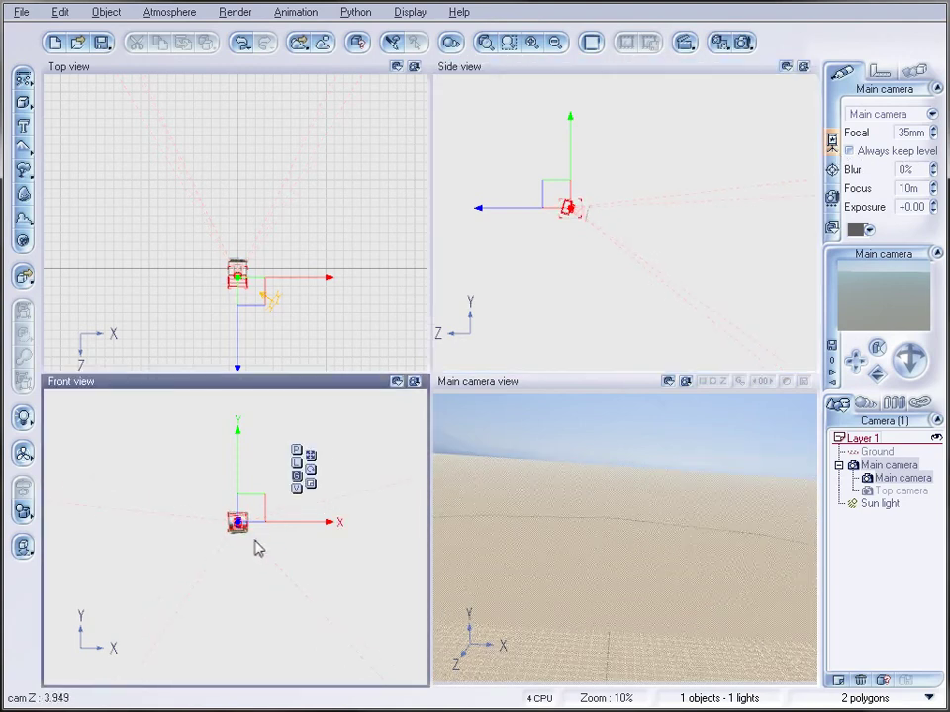
Step: Examine the rolled Main camera and its backdrop image up close in the front view and from the side view
scroll(255, 549, "up", 6)
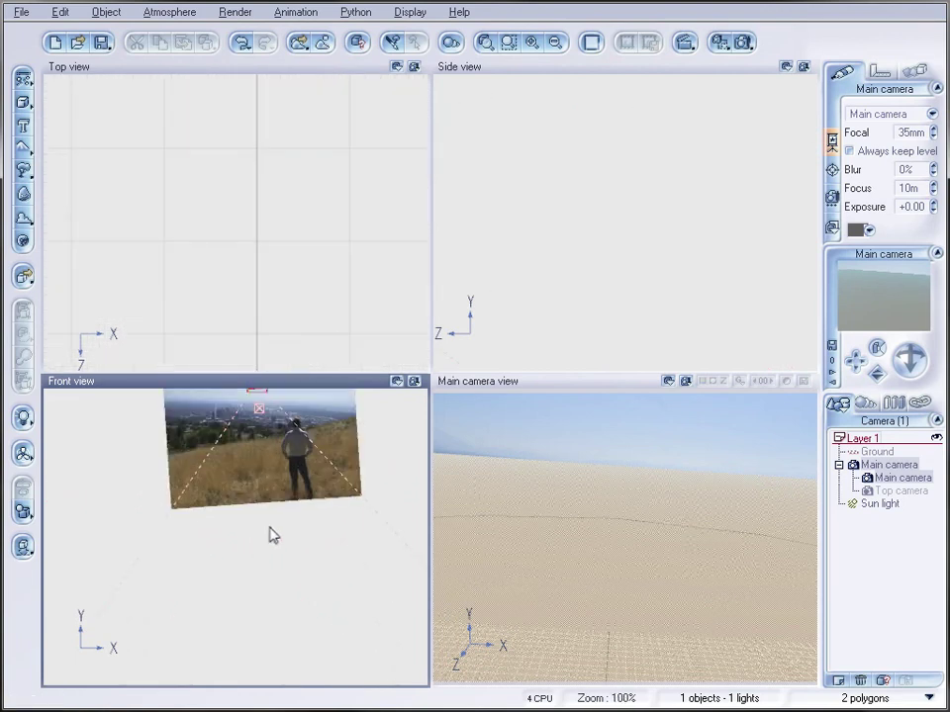
right_click_drag(317, 516, 315, 591)
left_click_drag(274, 518, 280, 532)
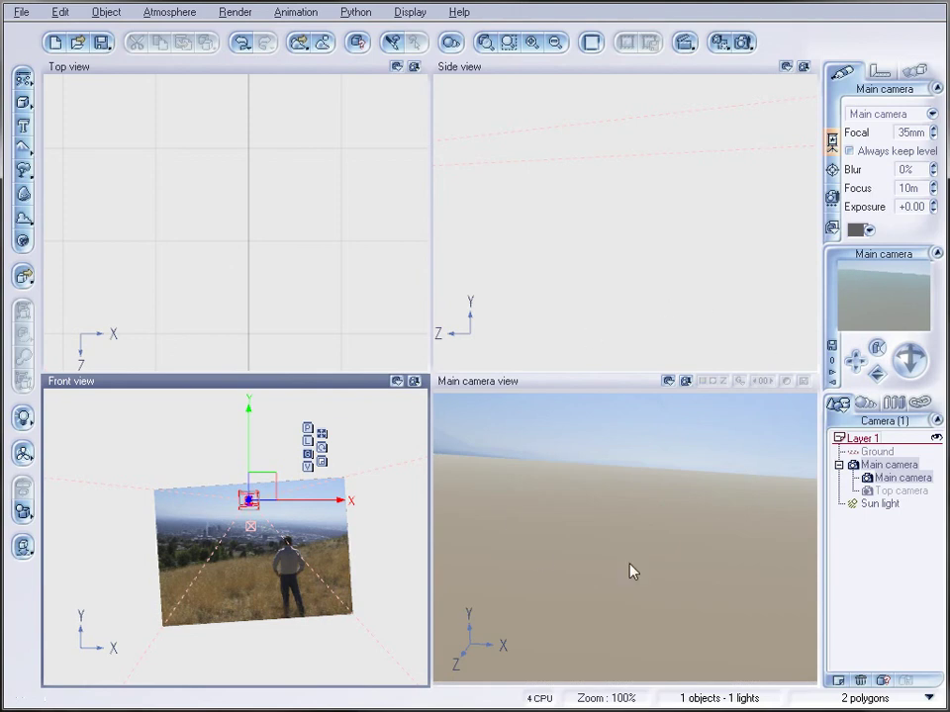
left_click(762, 217)
scroll(598, 224, "down", 10)
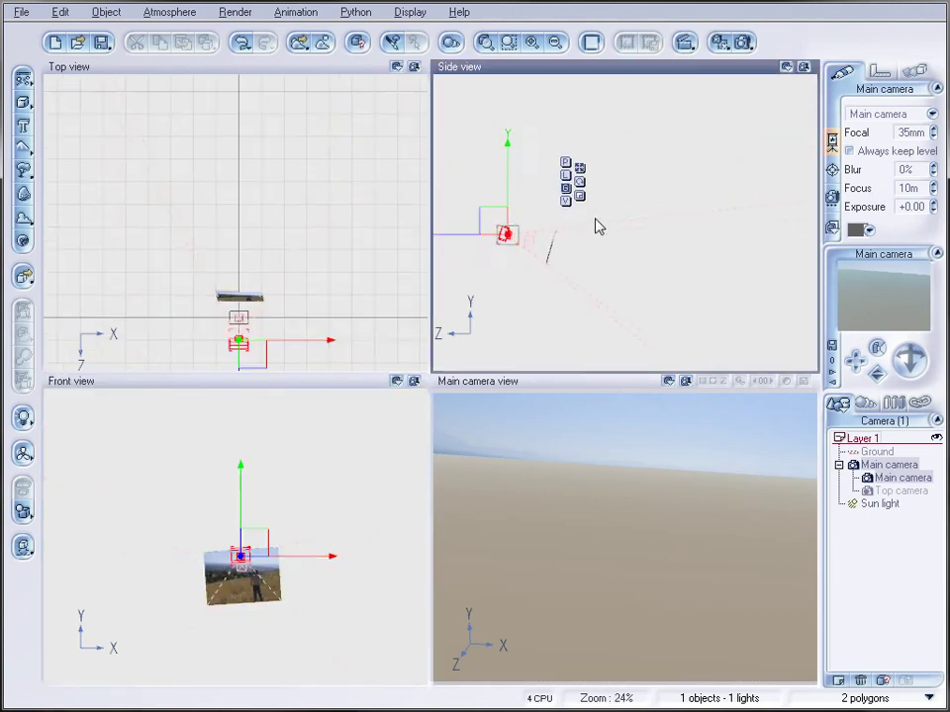